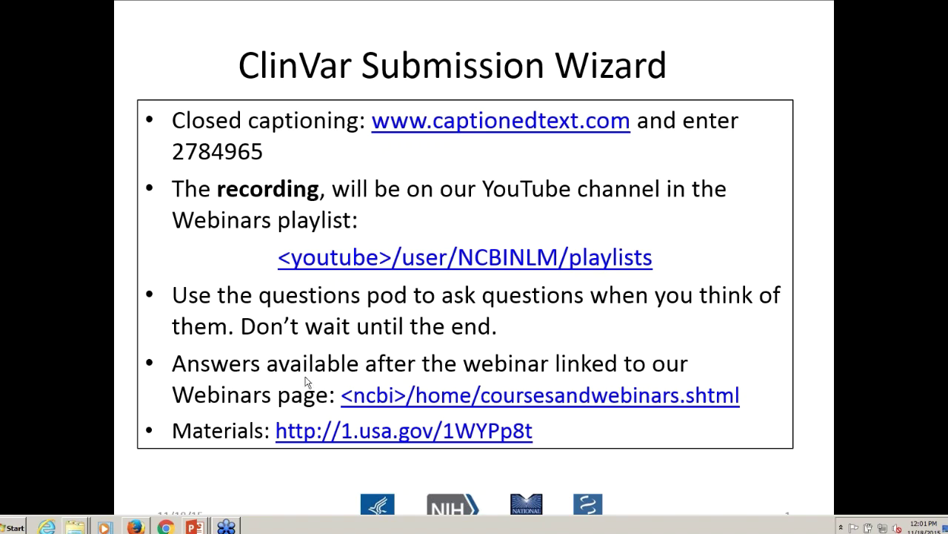
# Step: Leave the ClinVar webinar slideshow for the Firefox window showing the ClinVar home page
pyautogui.hotkey('alt', 'Tab')
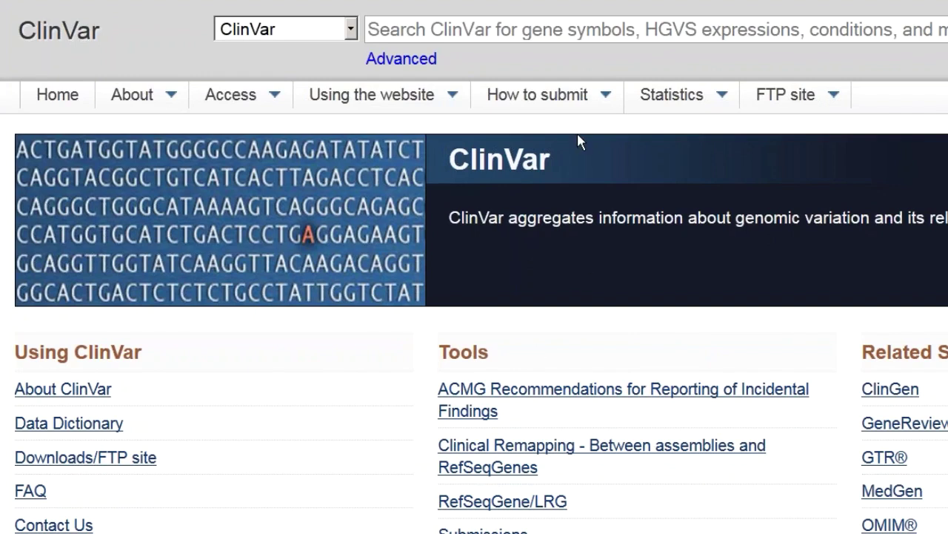
# Step: Open the ClinVar Submission overview page and jump to its How to submit section
pyautogui.click(579, 103)
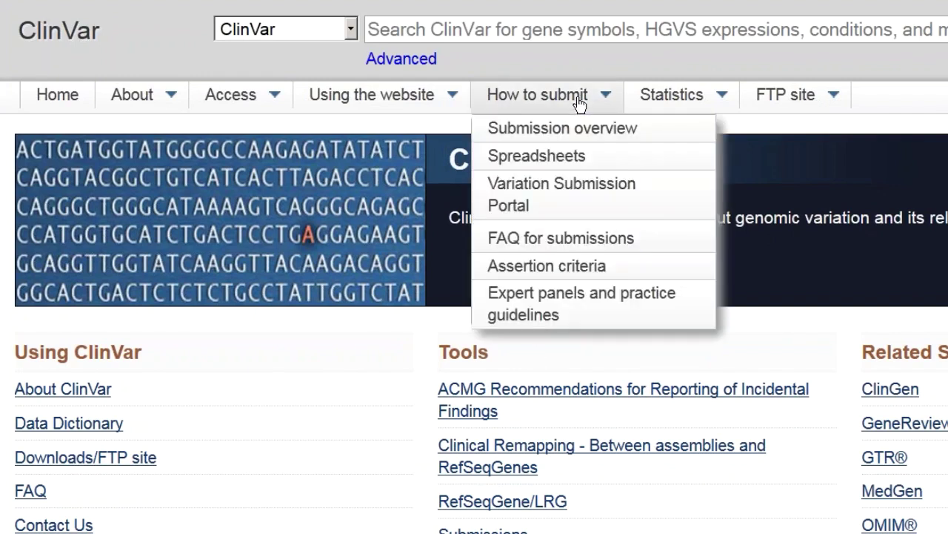
pyautogui.click(557, 130)
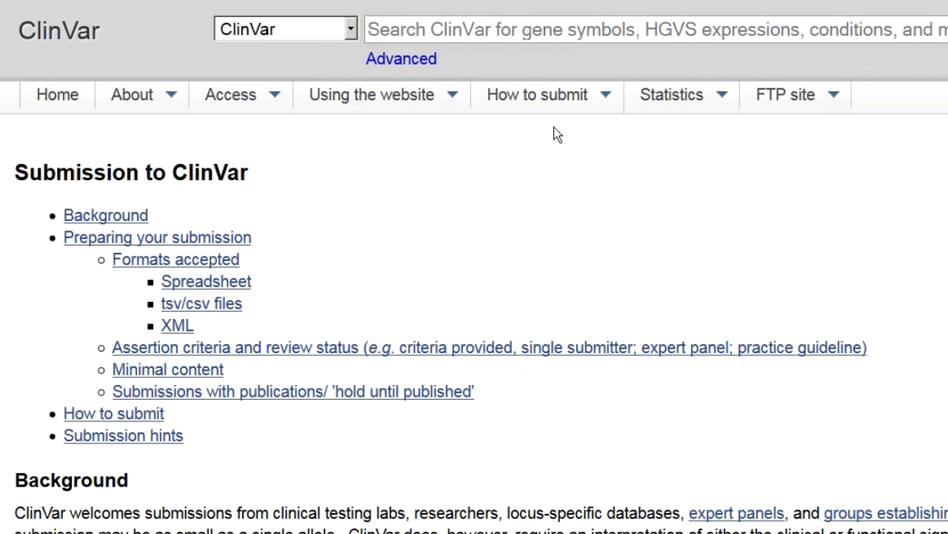
pyautogui.moveTo(263, 285)
pyautogui.mouseDown()
pyautogui.moveTo(165, 290)
pyautogui.moveTo(167, 298)
pyautogui.mouseUp()
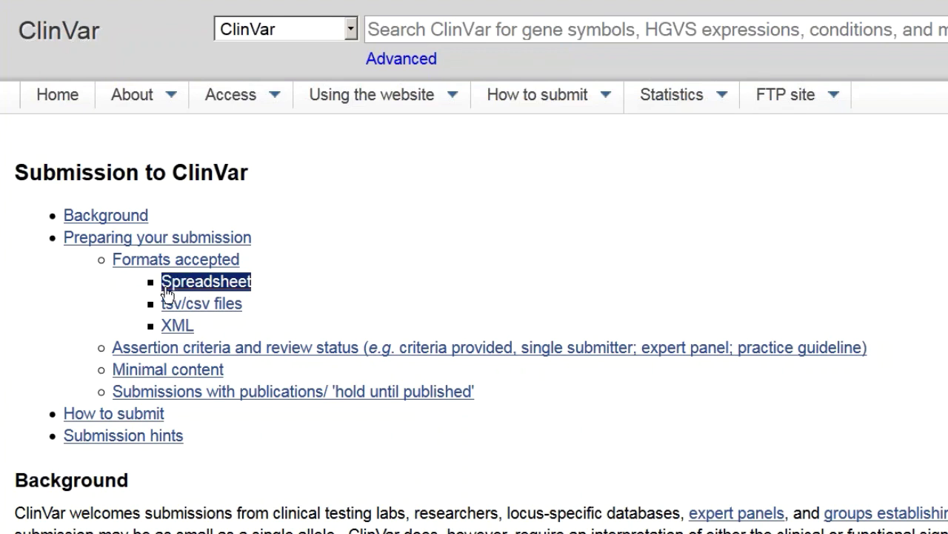
pyautogui.click(321, 284)
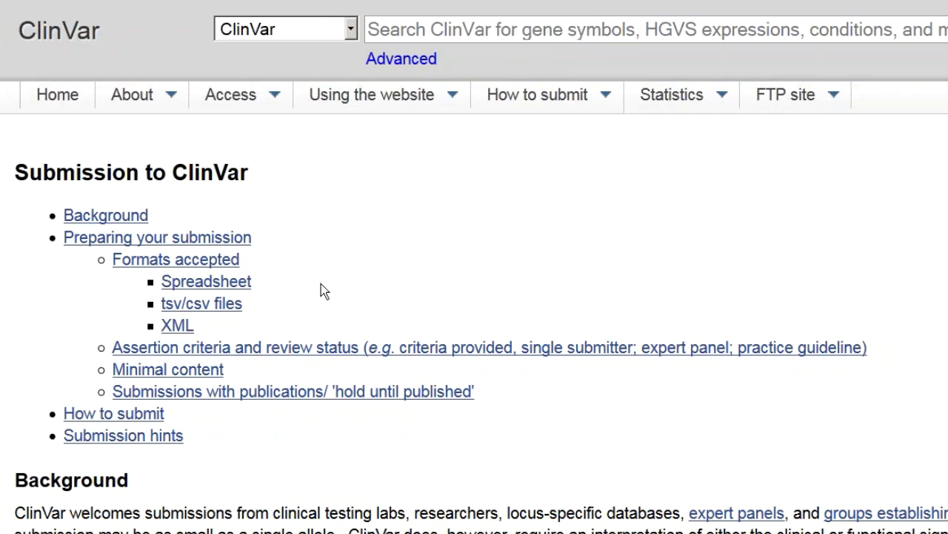
pyautogui.click(142, 434)
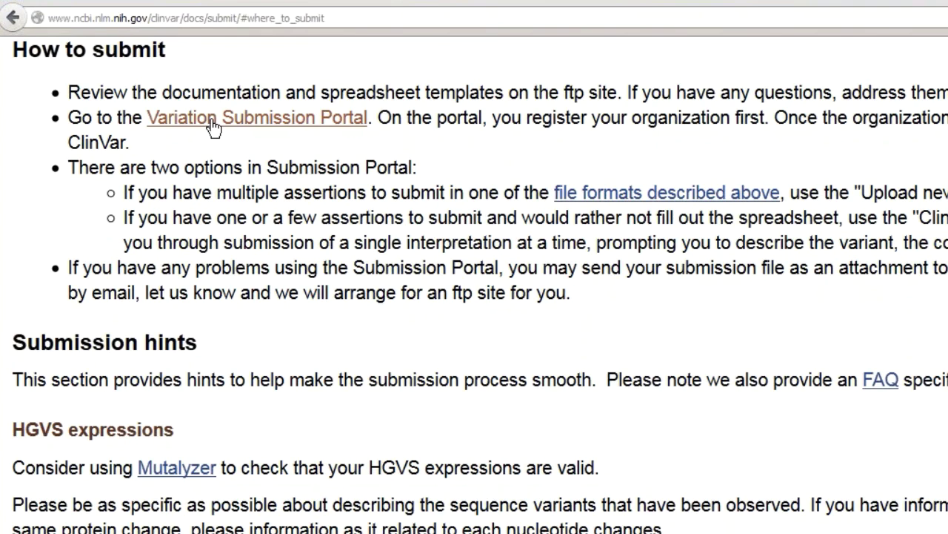
# Step: Load the dsubmit.ncbi.nlm.nih.gov version of the Variation Submission Portal
pyautogui.click(214, 126)
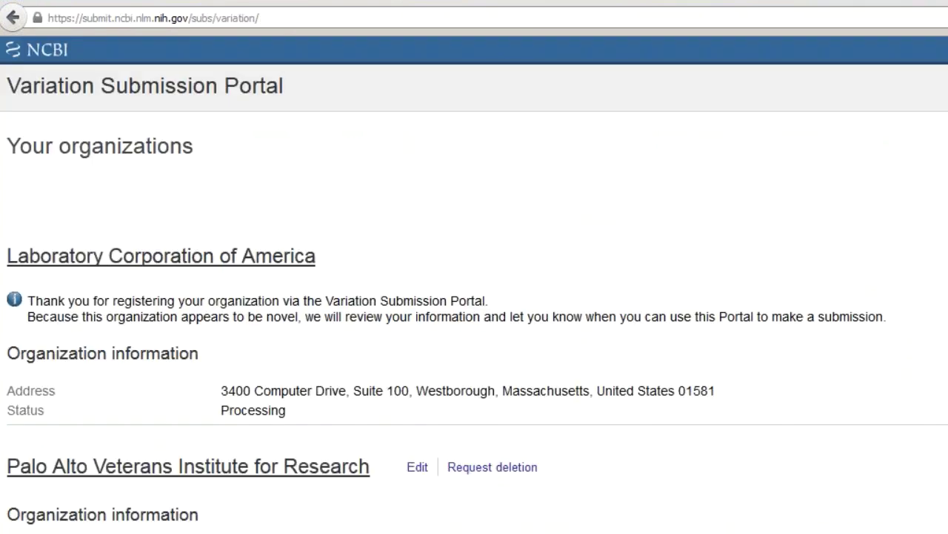
pyautogui.click(85, 19)
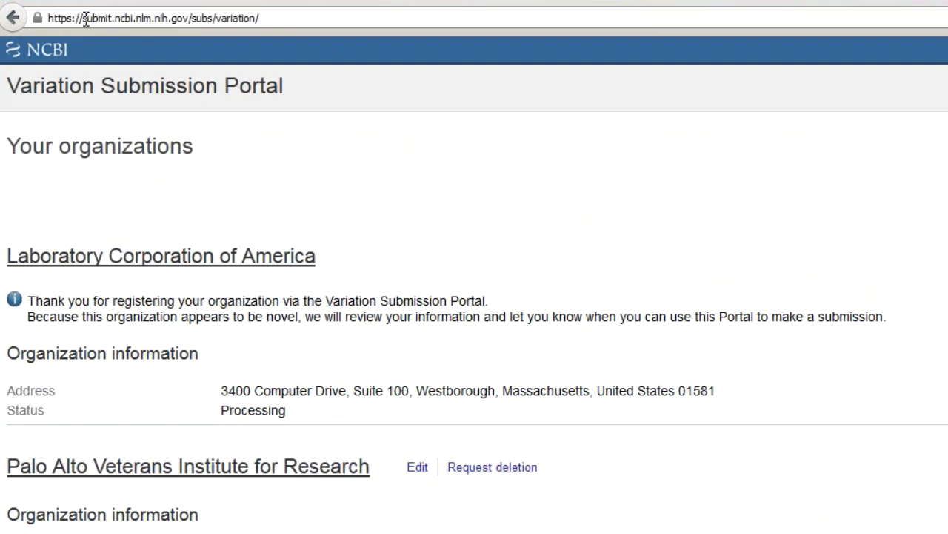
pyautogui.write('d')
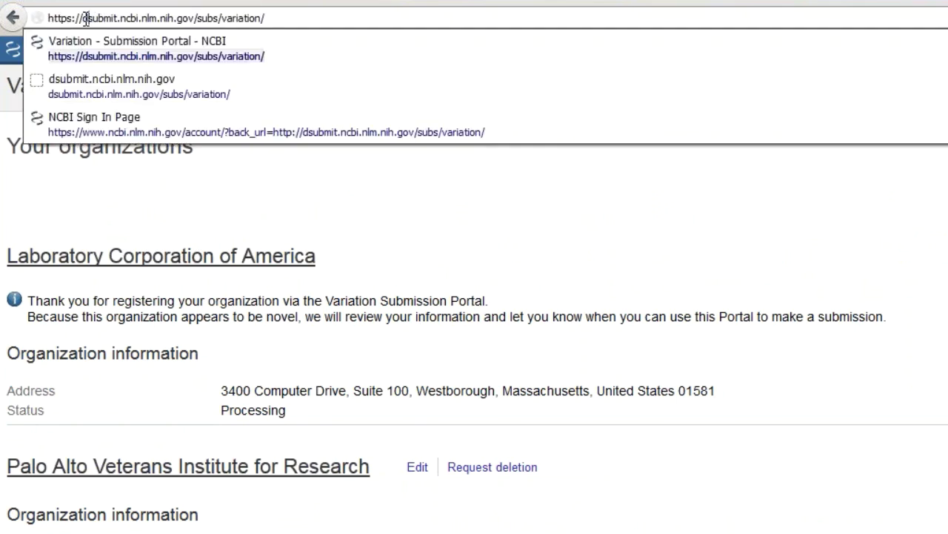
pyautogui.press('Return')
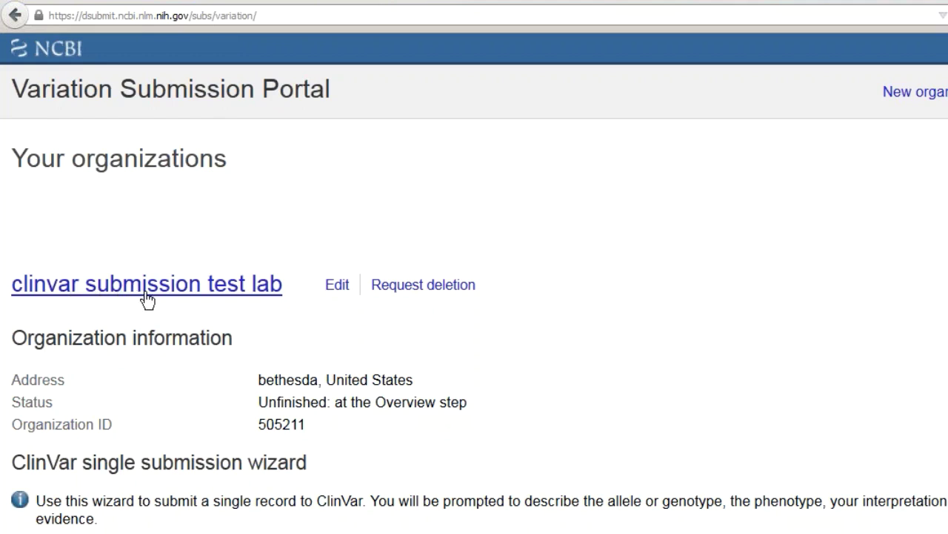
# Step: Start a new ClinVar single submission wizard, creating SUB191515
pyautogui.scroll(-3, 149, 299)
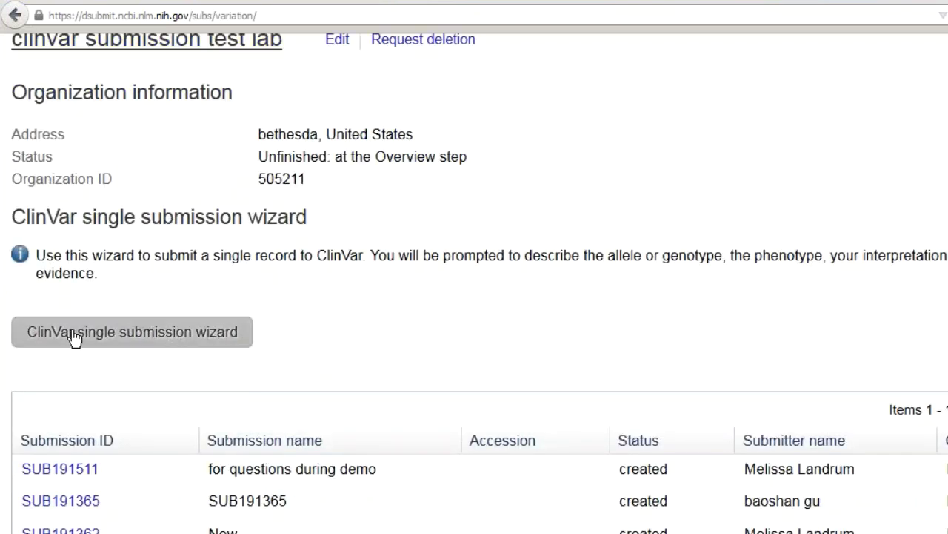
pyautogui.scroll(-5, 77, 341)
pyautogui.scroll(-1, 75, 337)
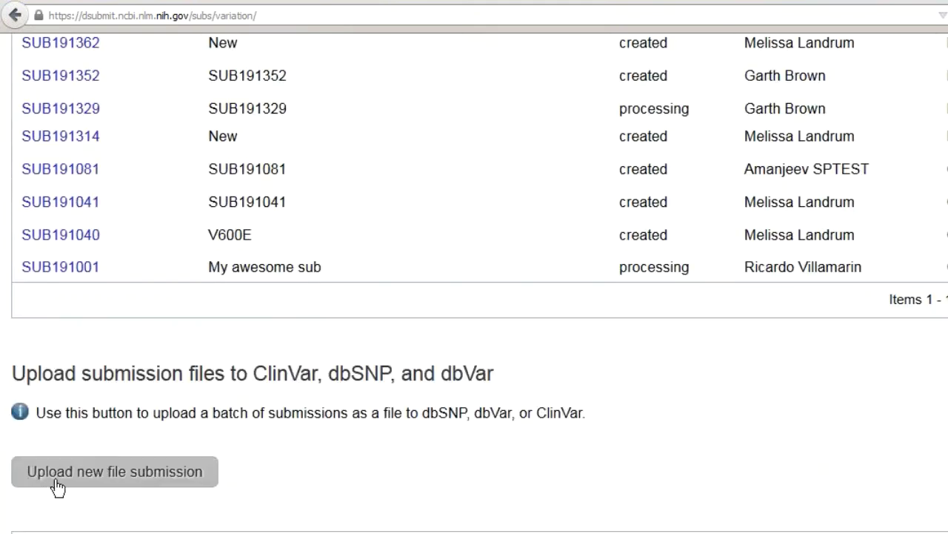
pyautogui.scroll(1, 57, 486)
pyautogui.scroll(2, 57, 486)
pyautogui.scroll(2, 58, 486)
pyautogui.scroll(1, 58, 486)
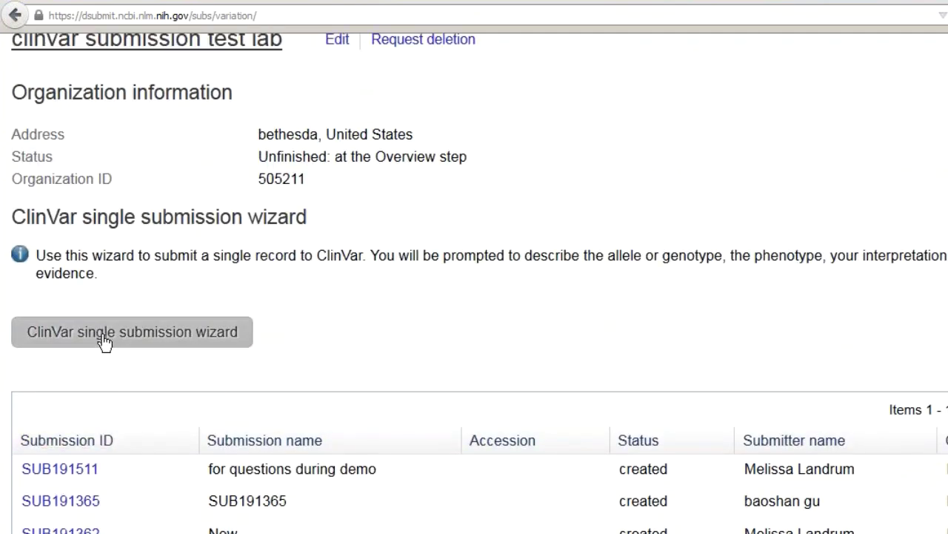
pyautogui.click(104, 339)
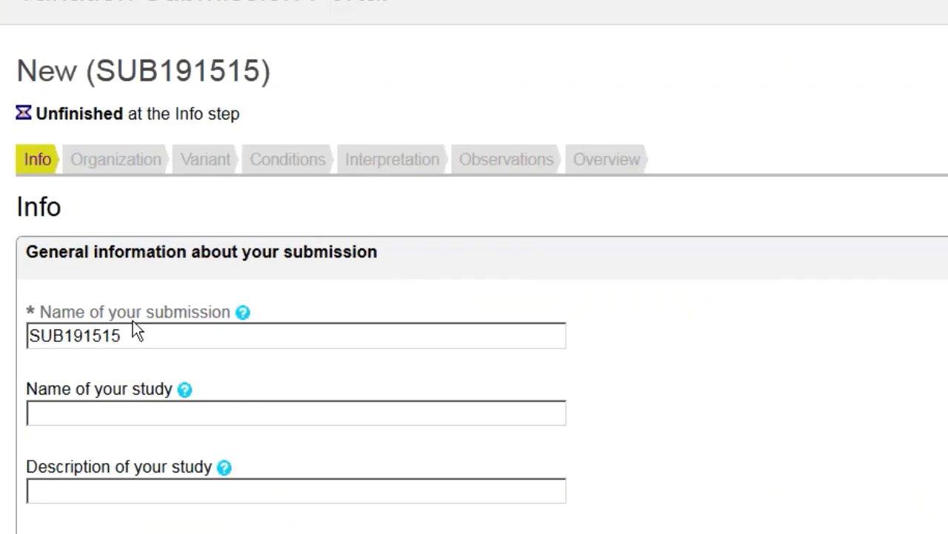
# Step: Rename the submission to 'CFC1 variant 1'
pyautogui.doubleClick(63, 335)
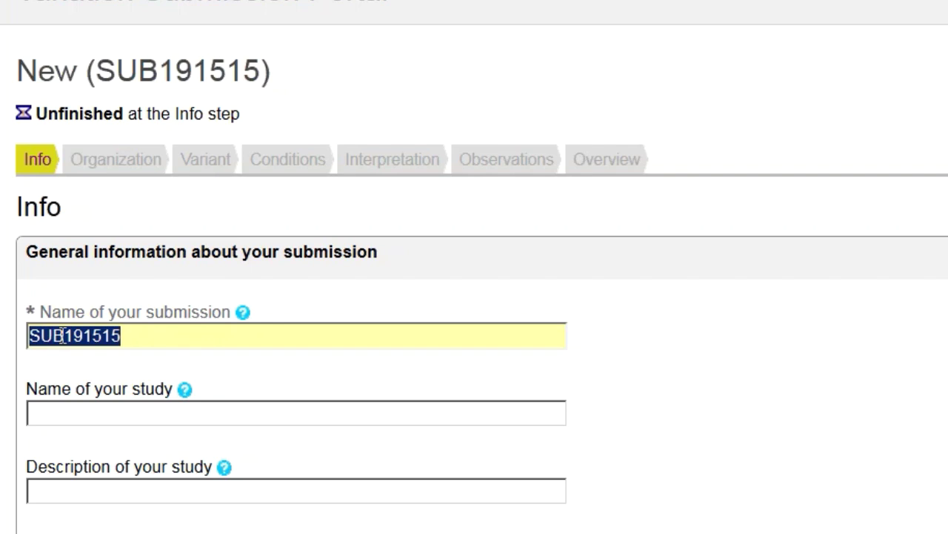
pyautogui.write('CF')
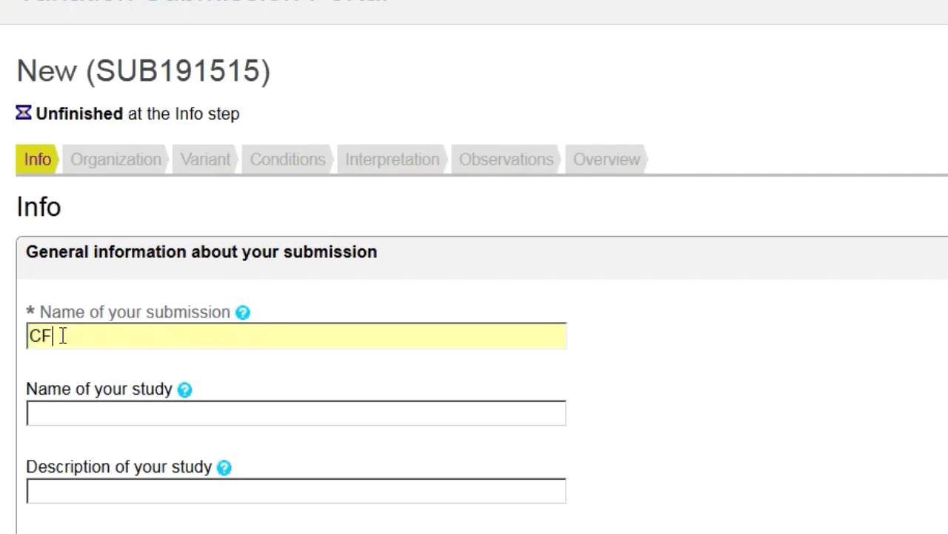
pyautogui.write('C1 vari')
pyautogui.press('BackSpace')
pyautogui.press('BackSpace')
pyautogui.write('ariant 1')
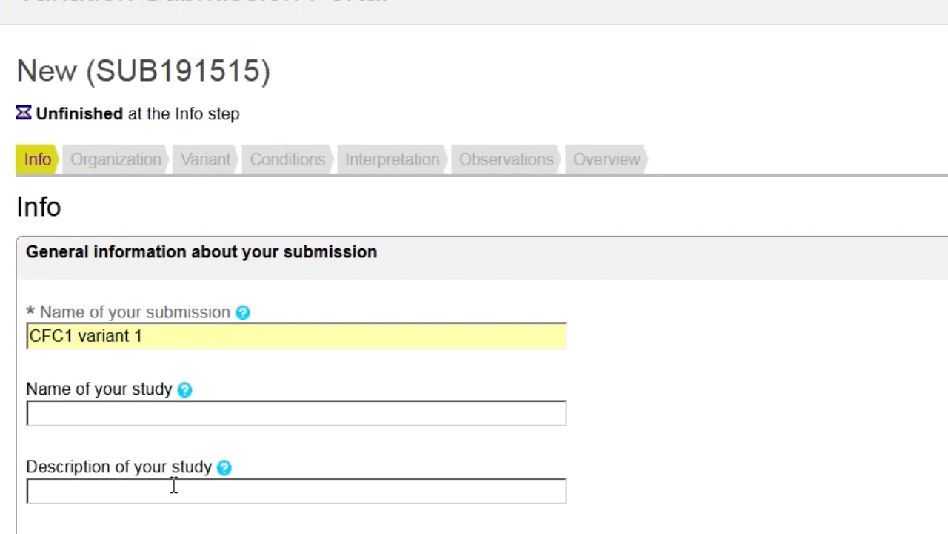
pyautogui.scroll(-2, 173, 485)
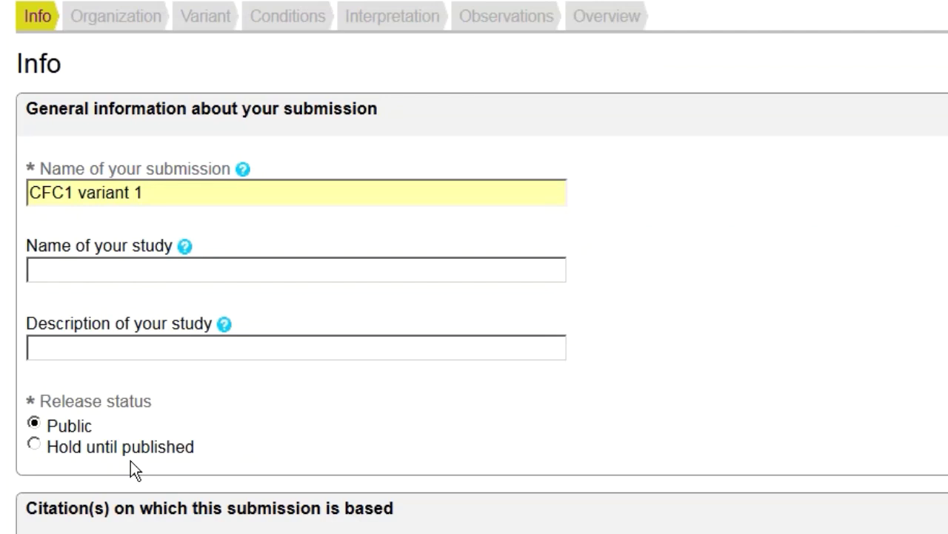
pyautogui.click(34, 443)
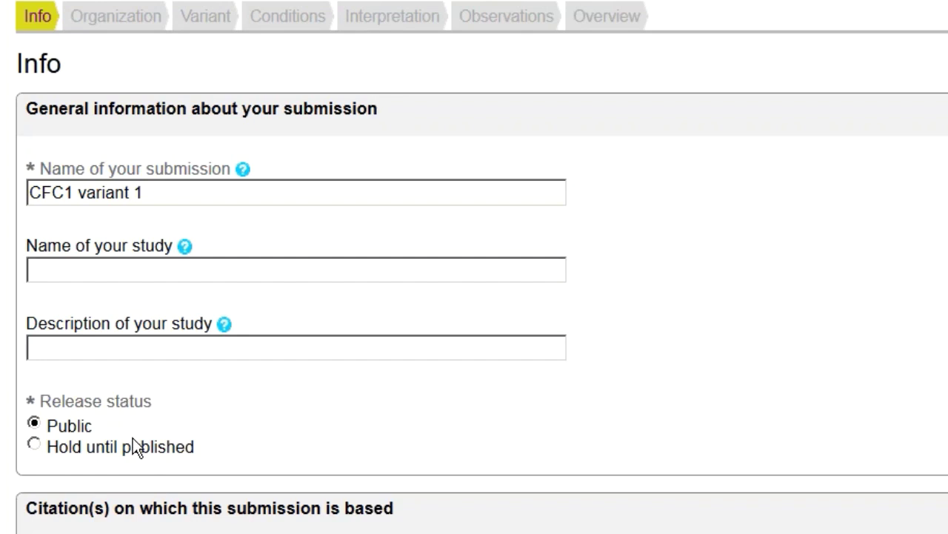
# Step: Cite PubMed article 135837532 and save the submission info
pyautogui.scroll(-2, 63, 445)
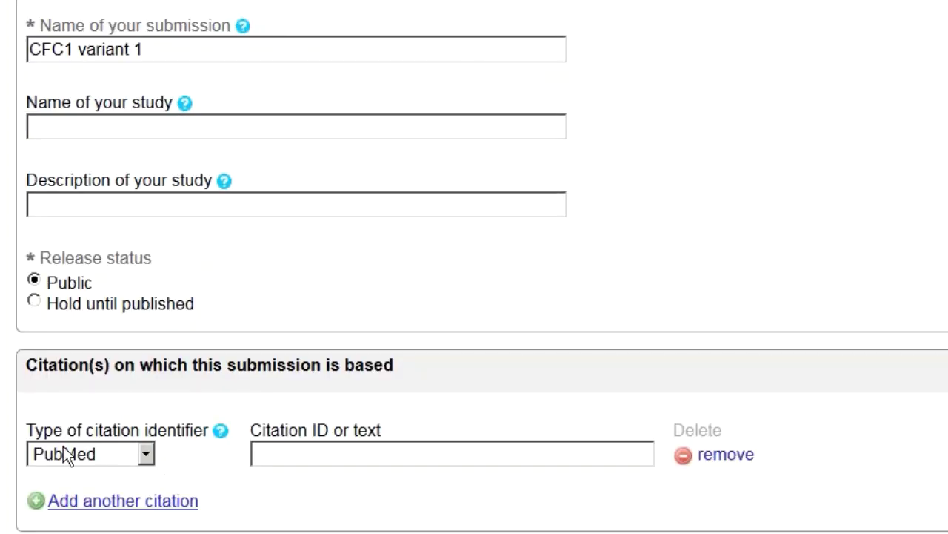
pyautogui.click(145, 454)
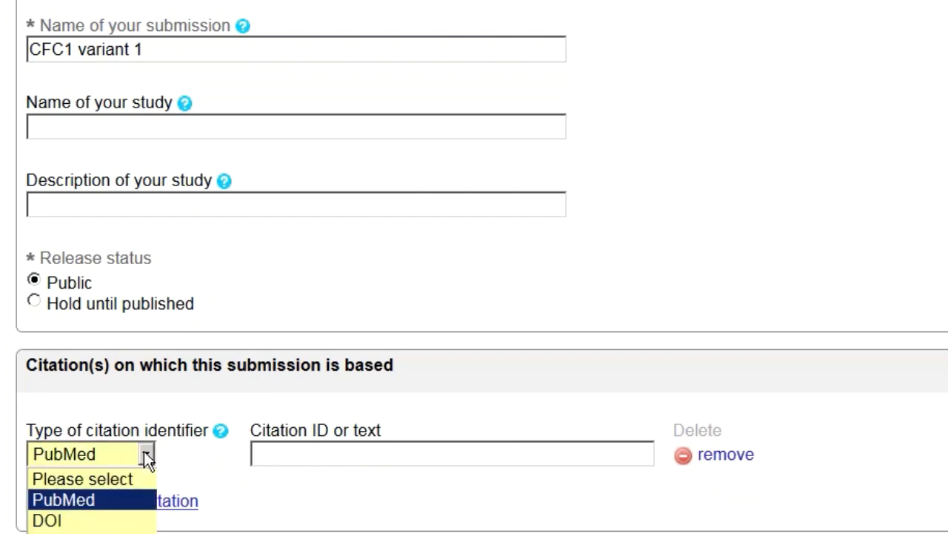
pyautogui.click(109, 500)
pyautogui.click(275, 450)
pyautogui.write('135837532')
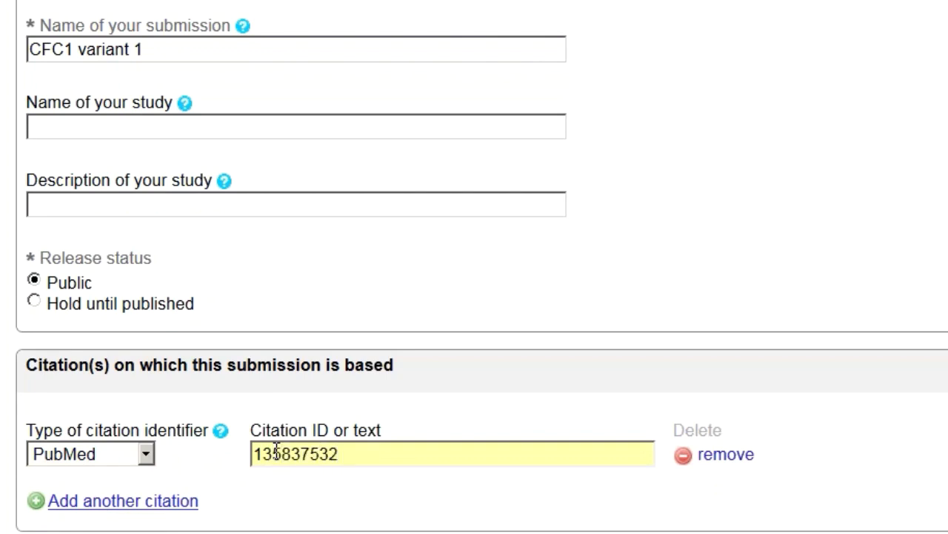
pyautogui.scroll(-3, 256, 478)
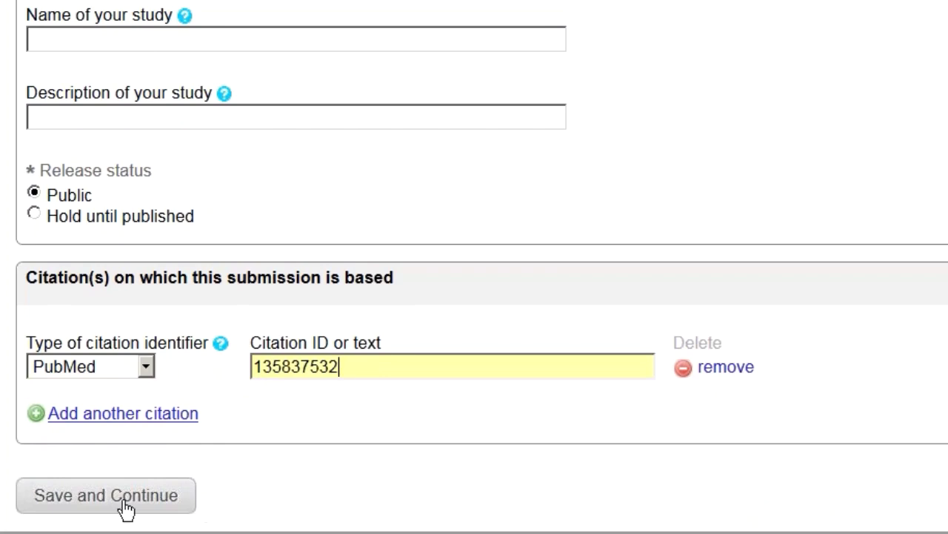
pyautogui.click(123, 502)
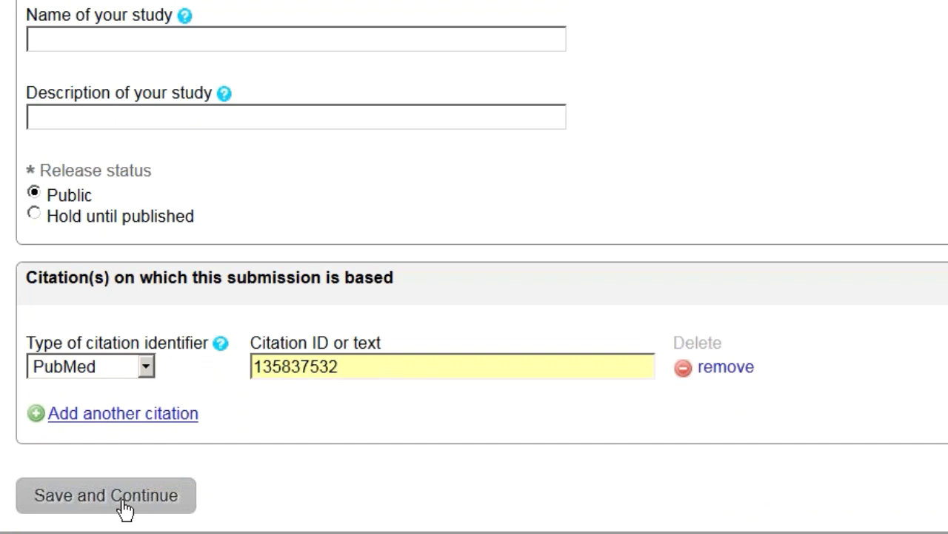
pyautogui.click(125, 509)
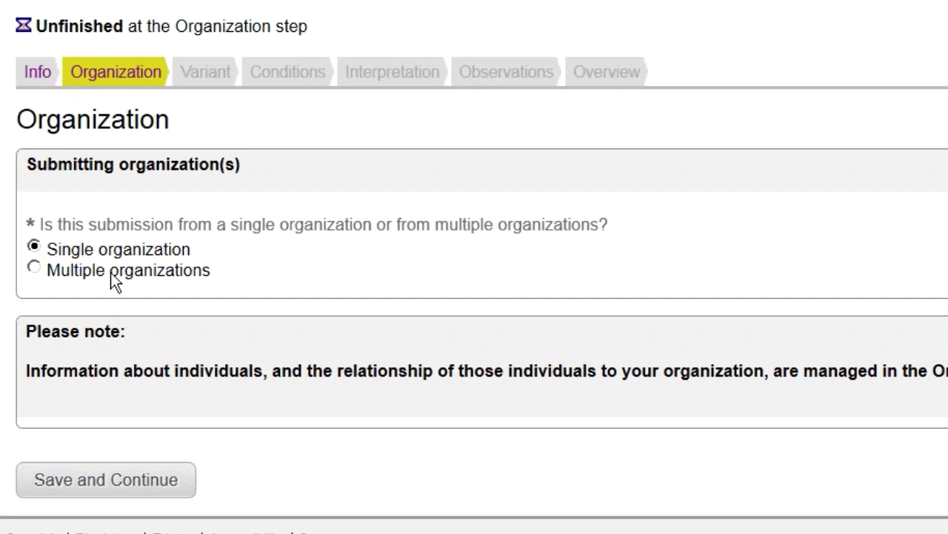
# Step: Choose Single organization as the submitter type and save the Organization step
pyautogui.click(37, 269)
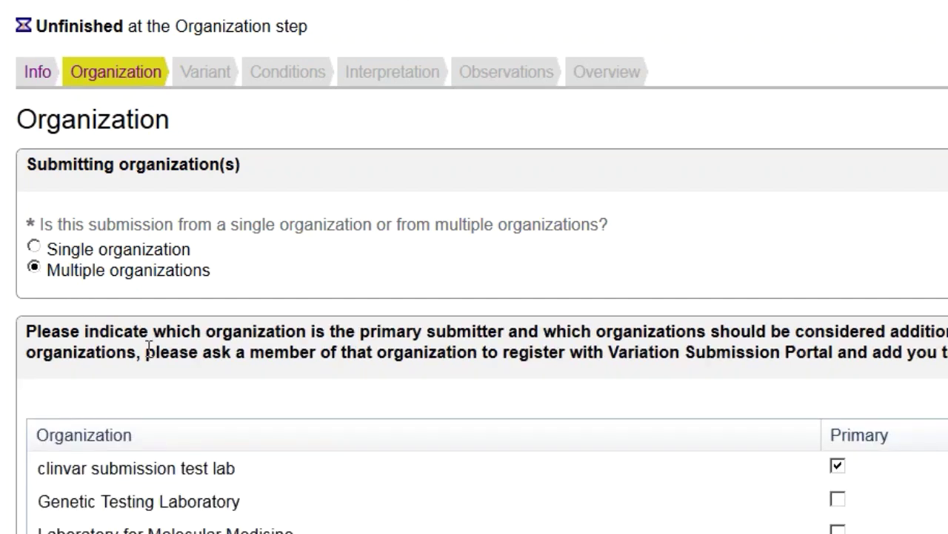
pyautogui.scroll(-1, 149, 343)
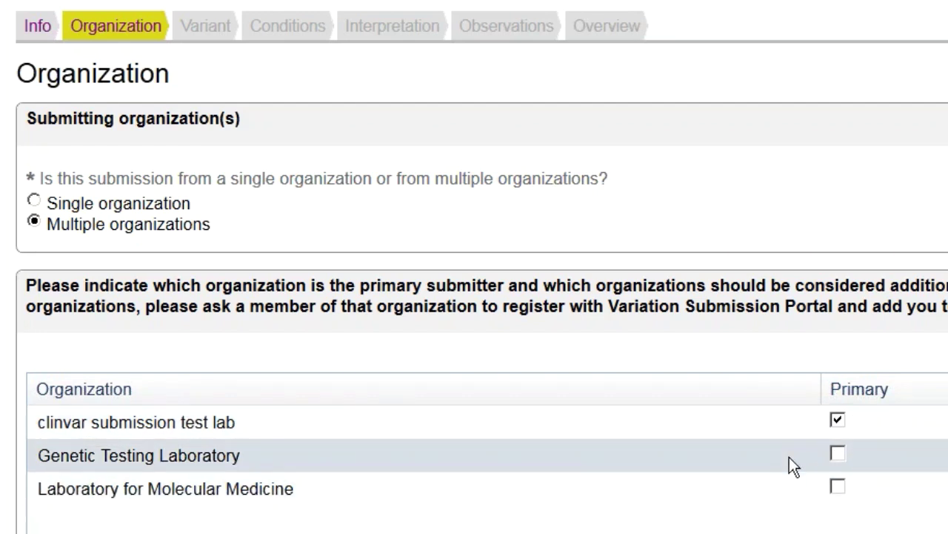
pyautogui.click(35, 198)
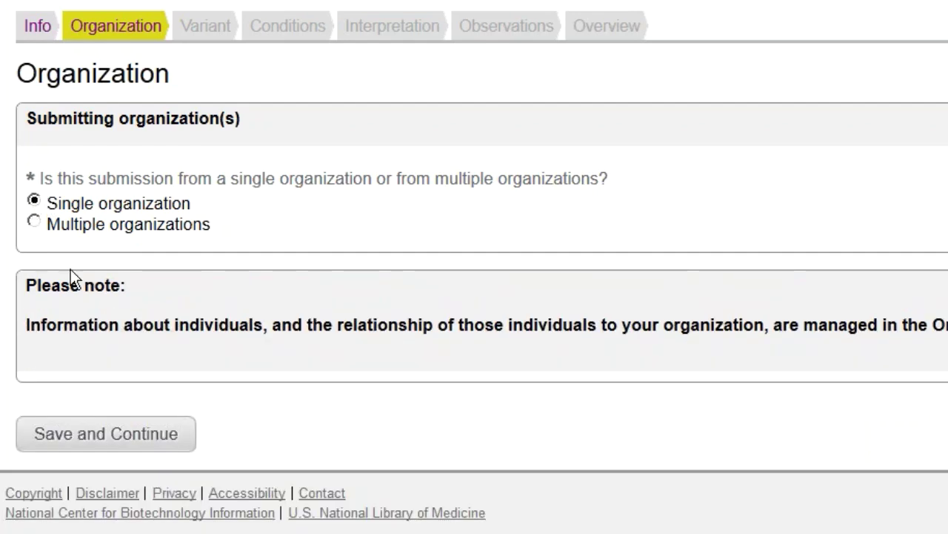
pyautogui.click(89, 437)
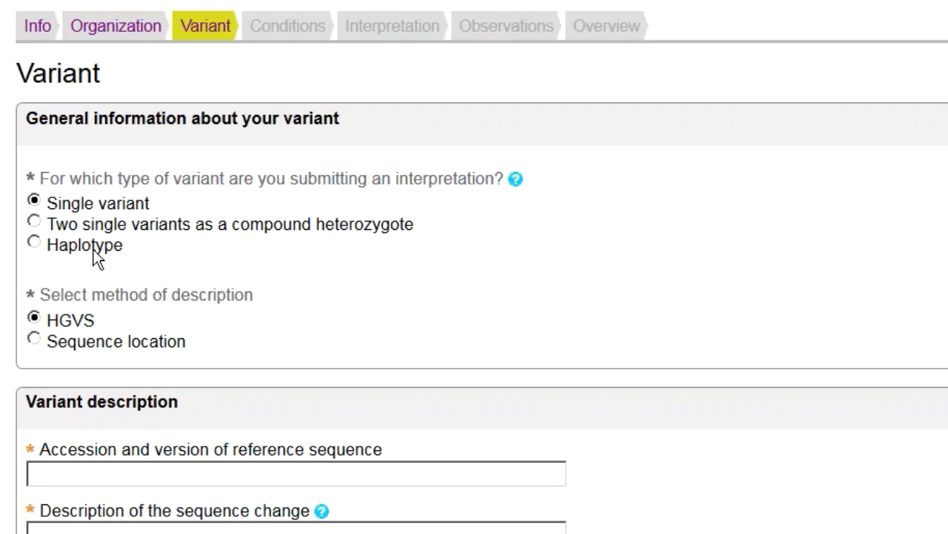
# Step: Enter reference sequence NM_004333.4 with sequence change c.721A>C
pyautogui.scroll(-2, 95, 256)
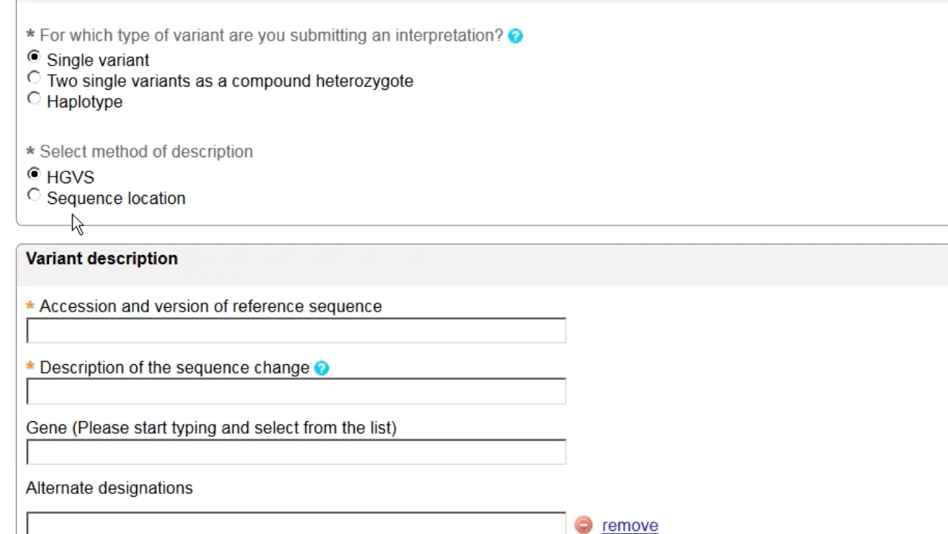
pyautogui.moveTo(49, 200); pyautogui.dragTo(199, 200)
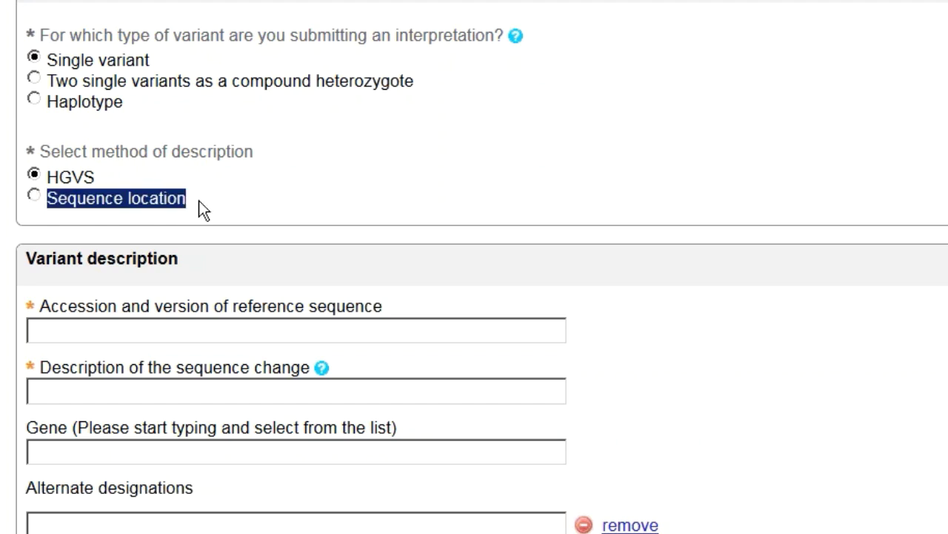
pyautogui.click(240, 206)
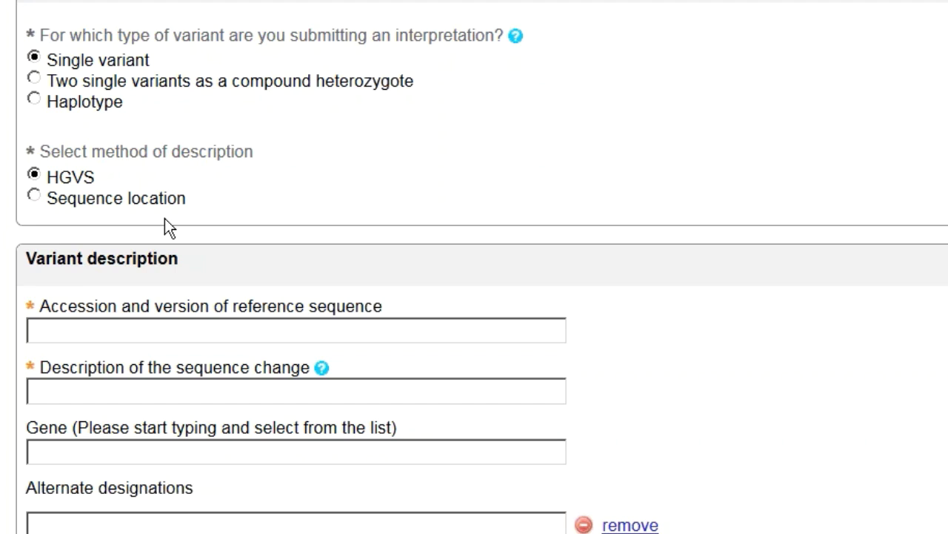
pyautogui.click(95, 326)
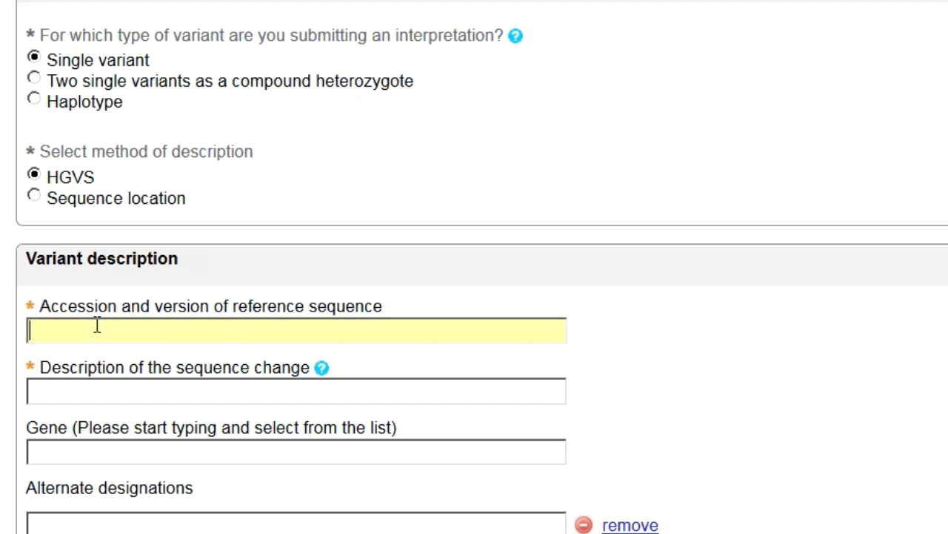
pyautogui.write('N')
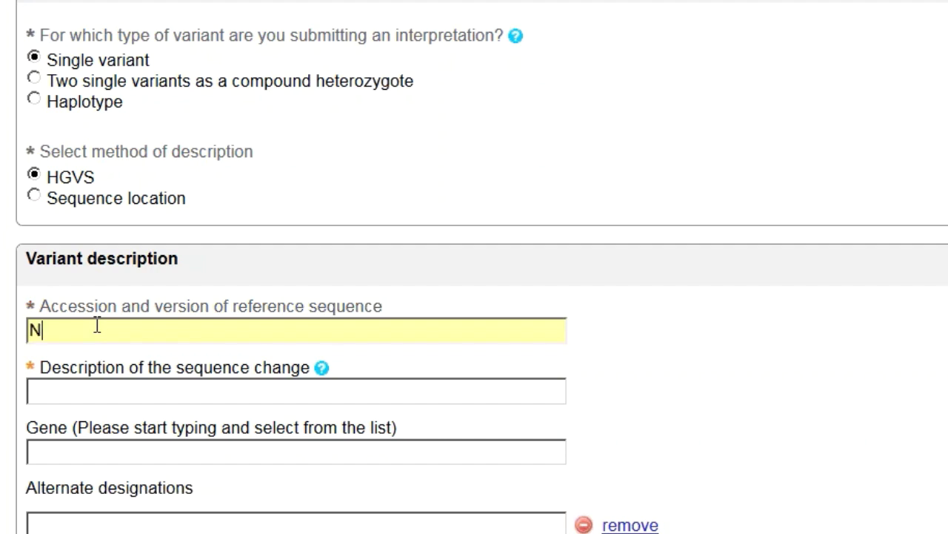
pyautogui.write('M_004333.4')
pyautogui.click(63, 391)
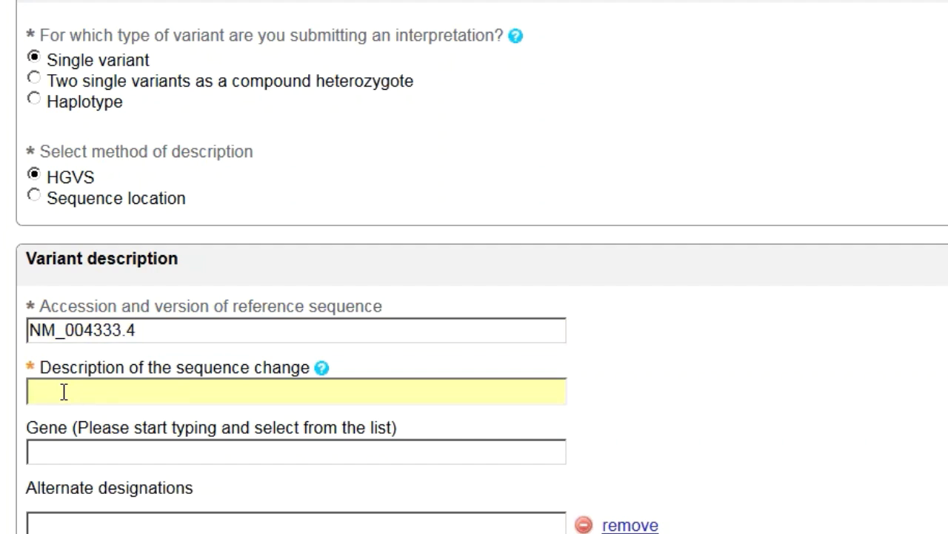
pyautogui.write('c.721')
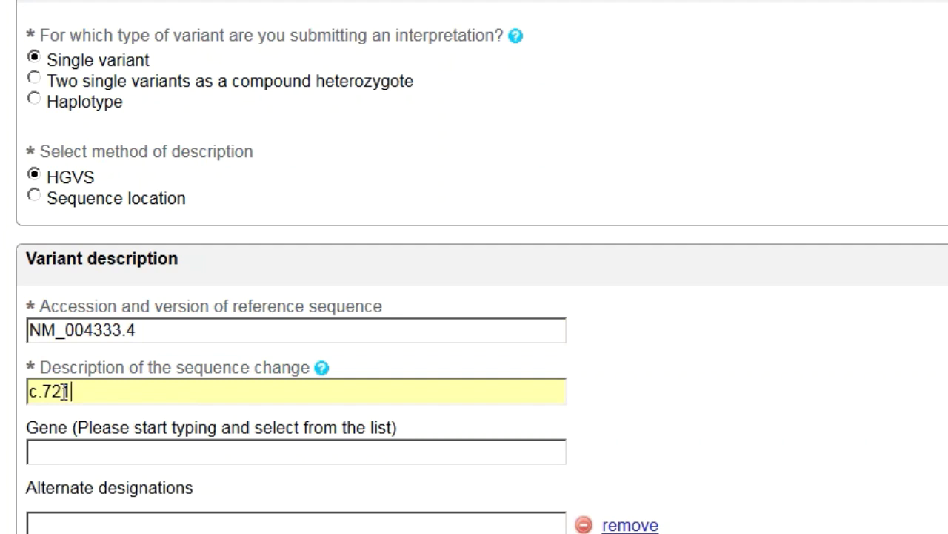
pyautogui.write('A>C')
# Step: Set the gene to BRAF and add alternate designation T241P
pyautogui.scroll(-4, 65, 392)
pyautogui.click(71, 167)
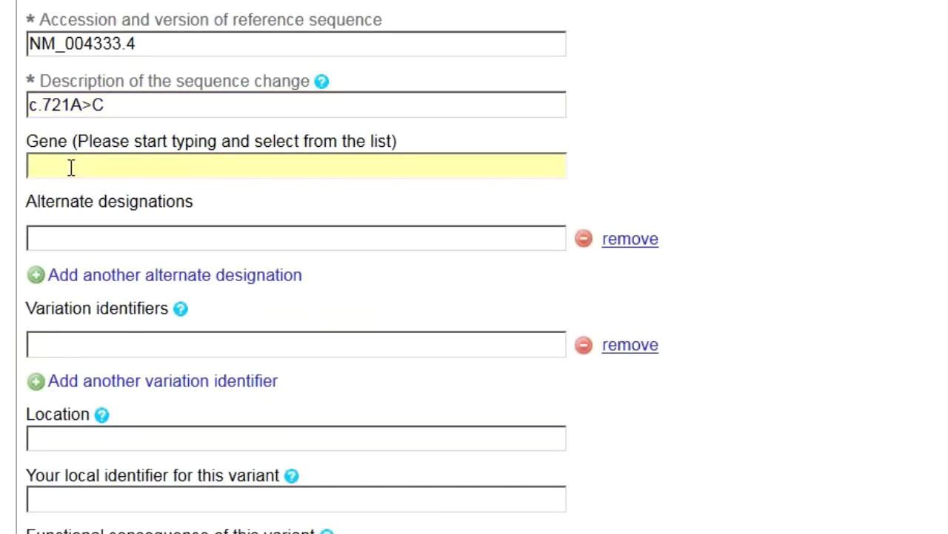
pyautogui.write('braf')
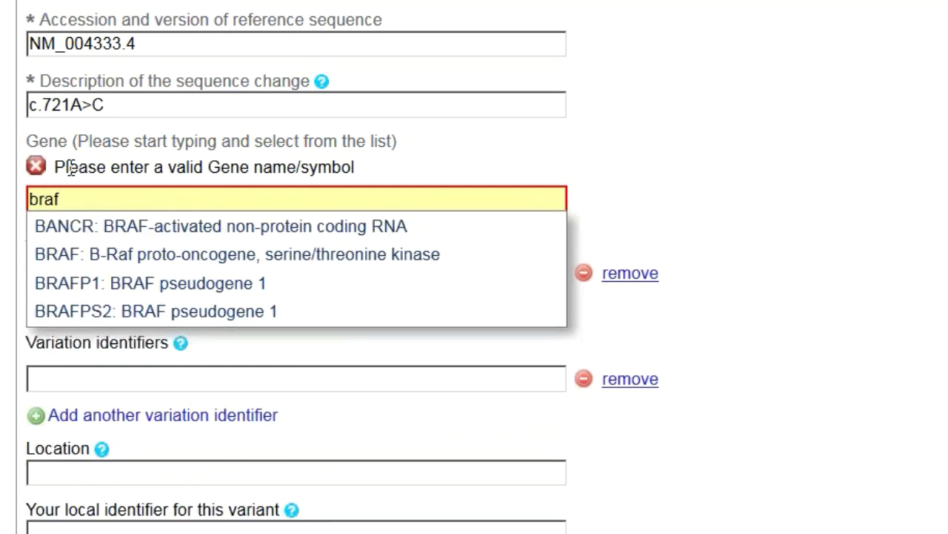
pyautogui.click(58, 261)
pyautogui.click(63, 236)
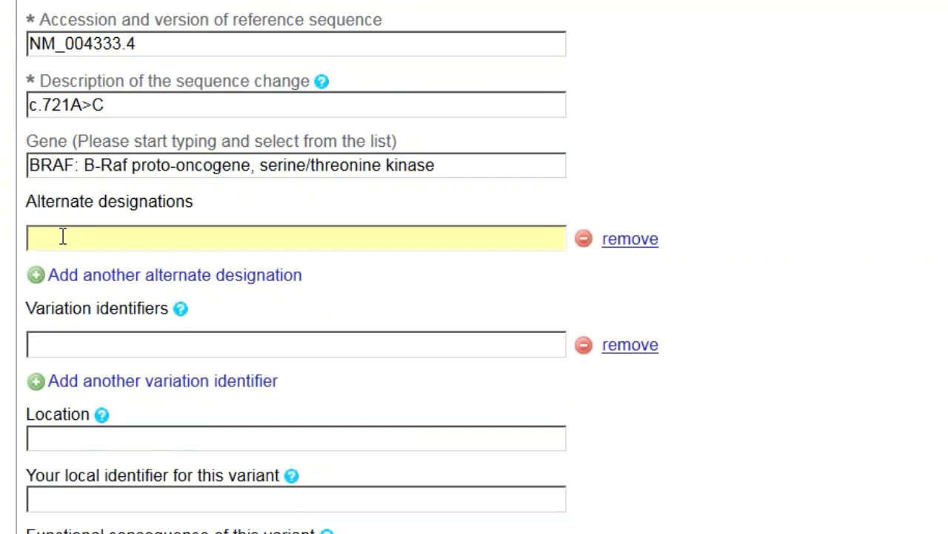
pyautogui.write('T241P')
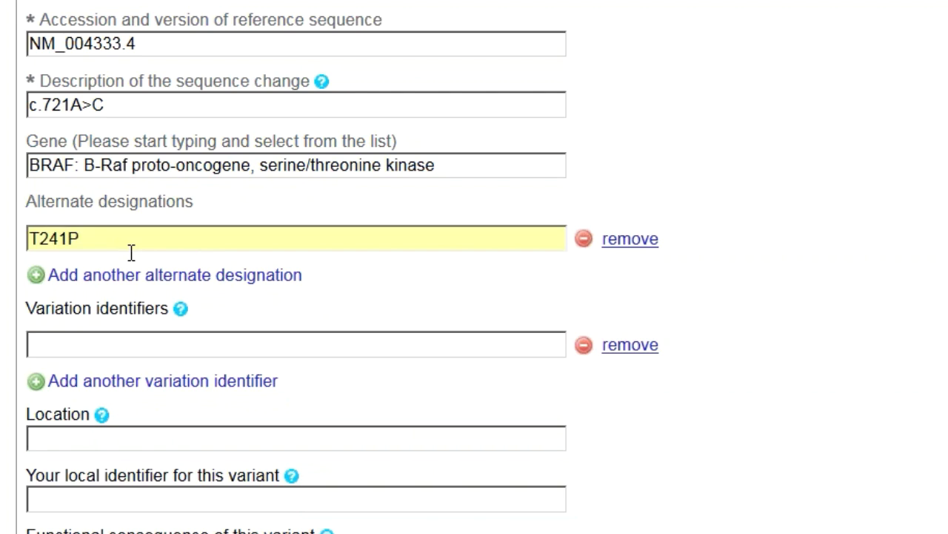
pyautogui.scroll(-3, 474, 296)
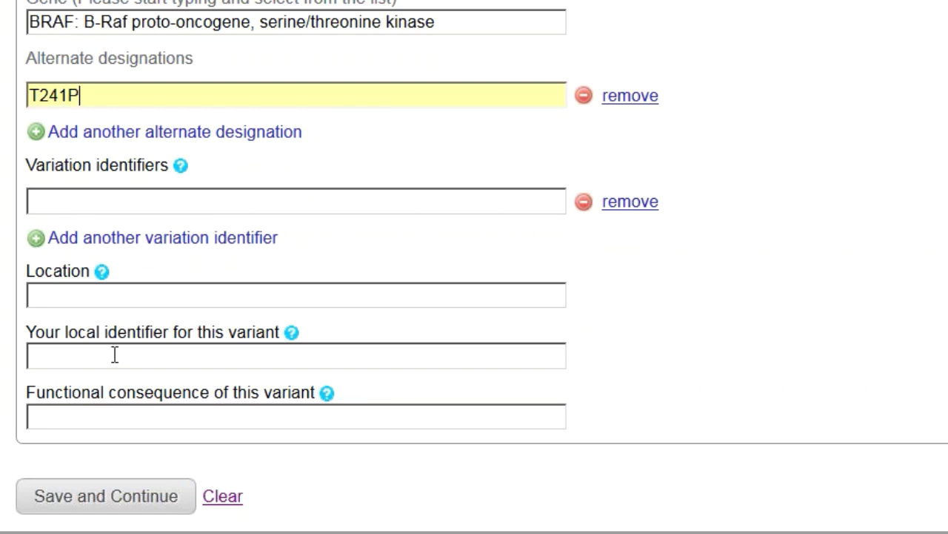
# Step: Save the variant, then explore the condition form, briefly switching to drug response
pyautogui.click(111, 497)
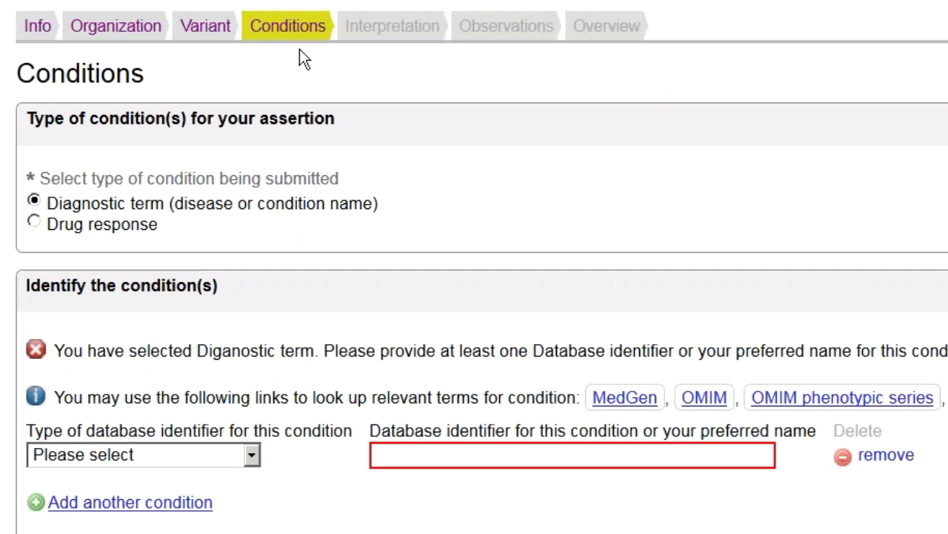
pyautogui.click(152, 457)
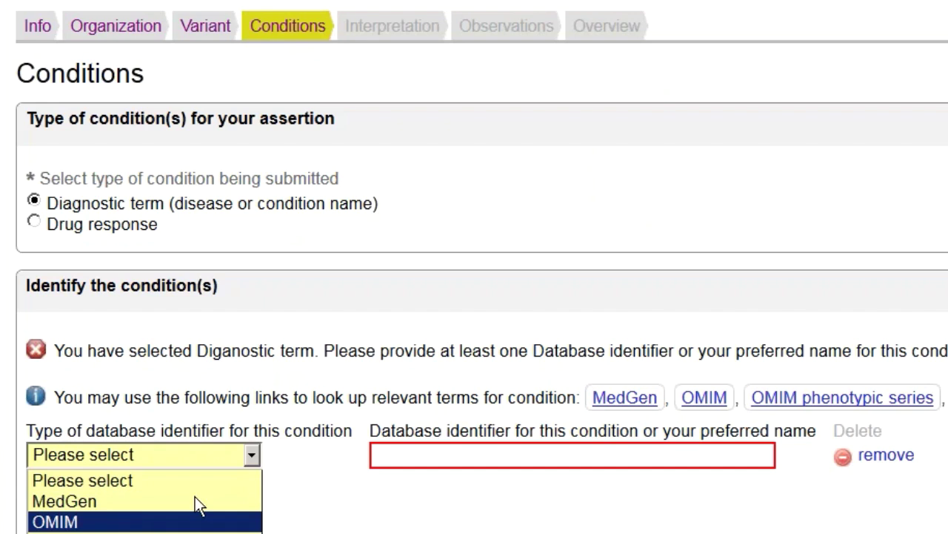
pyautogui.click(302, 483)
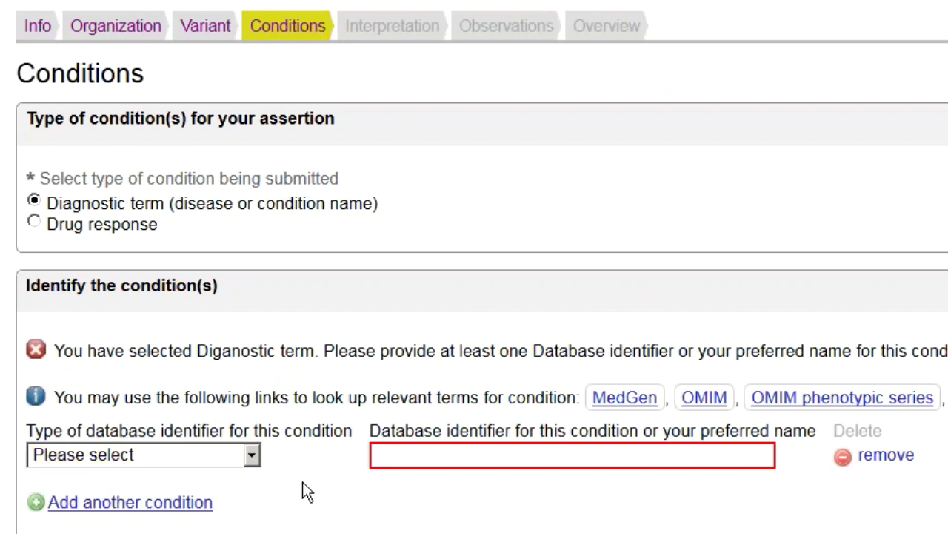
pyautogui.click(422, 461)
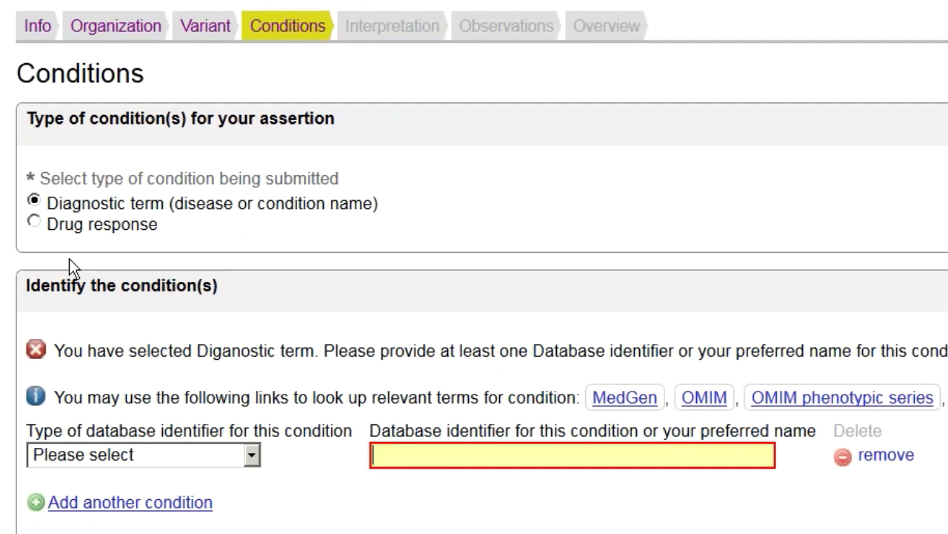
pyautogui.click(34, 221)
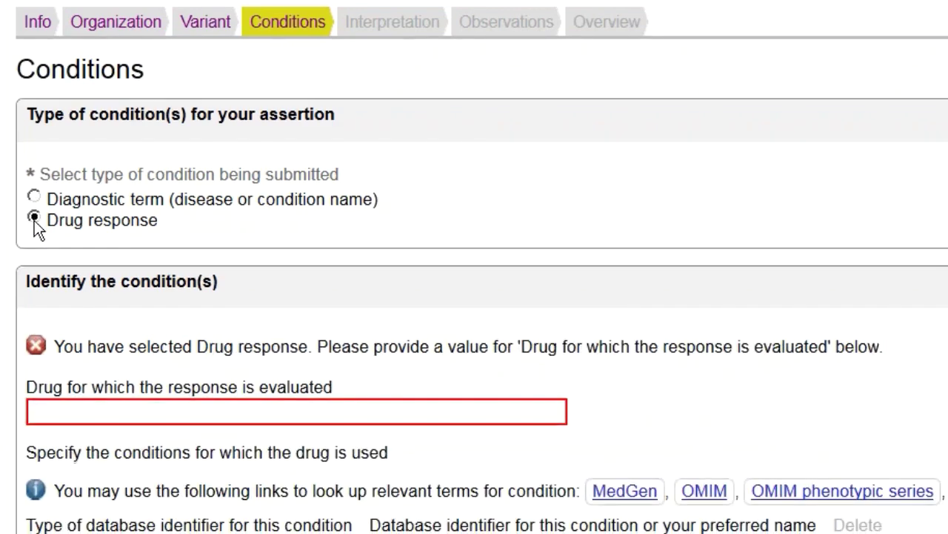
pyautogui.scroll(-2, 34, 220)
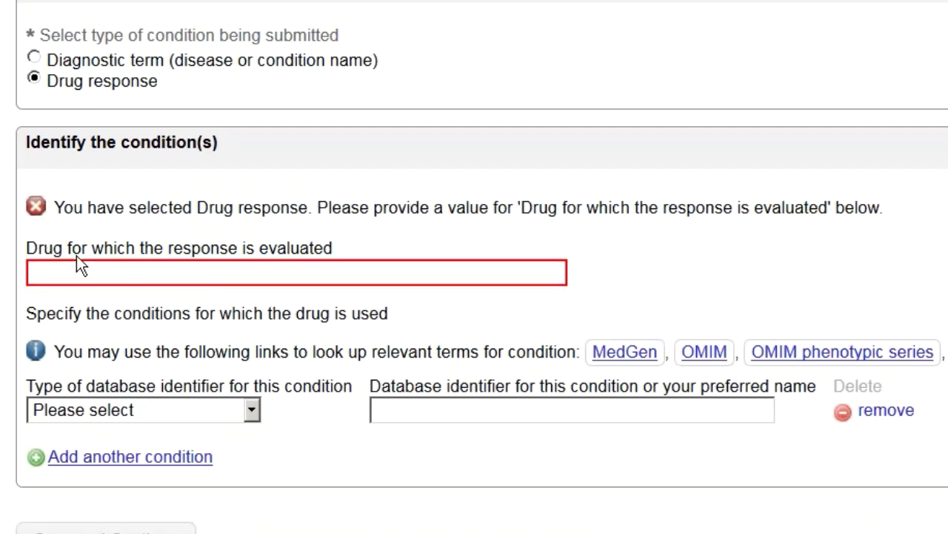
pyautogui.click(127, 273)
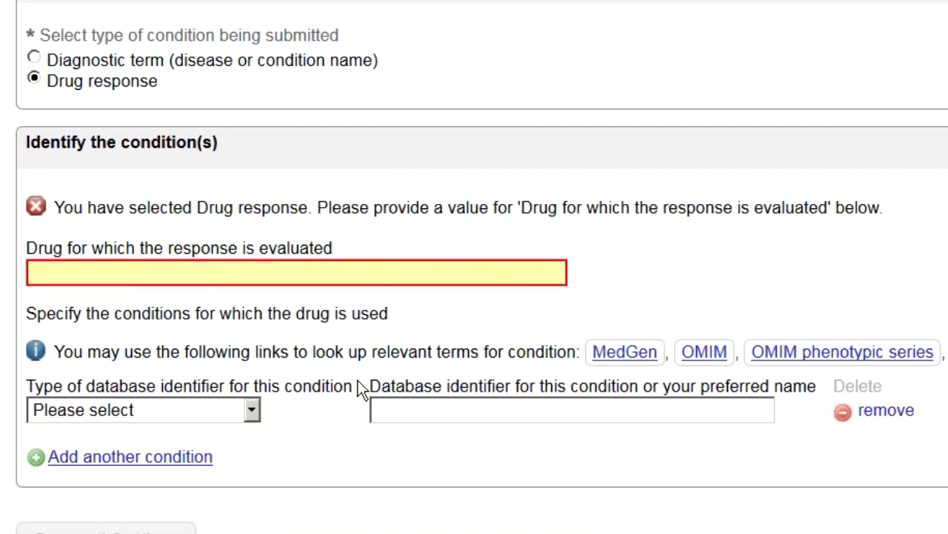
pyautogui.click(447, 412)
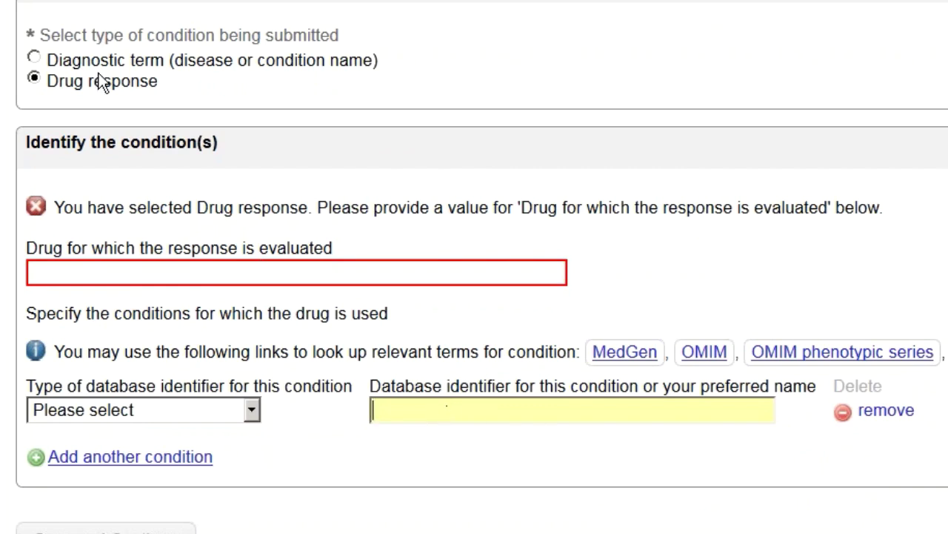
# Step: Record a diagnostic-term condition with OMIM identifier 115150 and save it
pyautogui.click(34, 58)
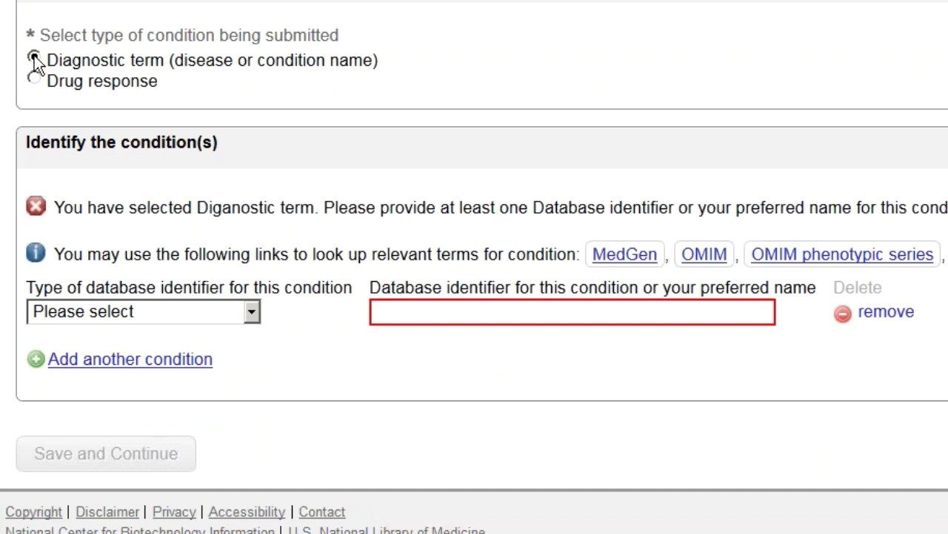
pyautogui.click(178, 311)
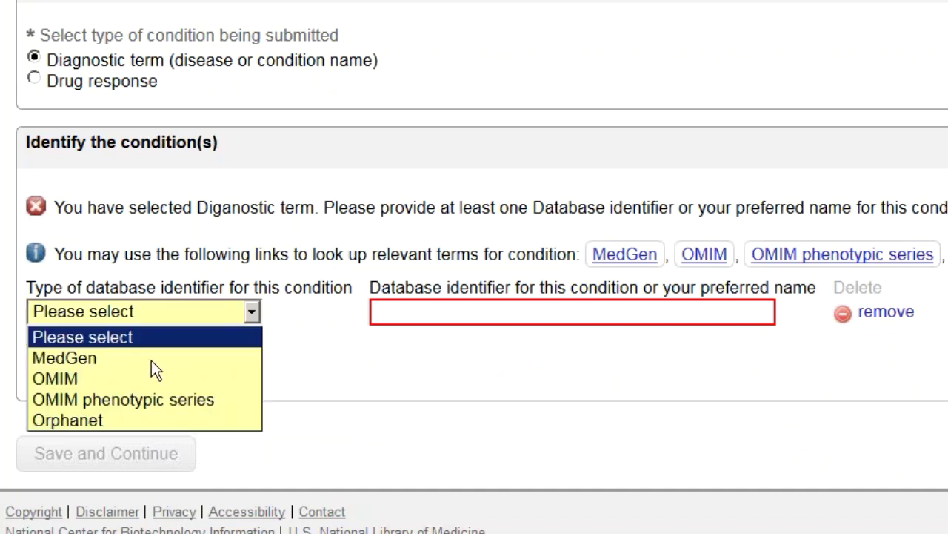
pyautogui.click(145, 379)
pyautogui.click(419, 311)
pyautogui.write('115150')
pyautogui.click(145, 422)
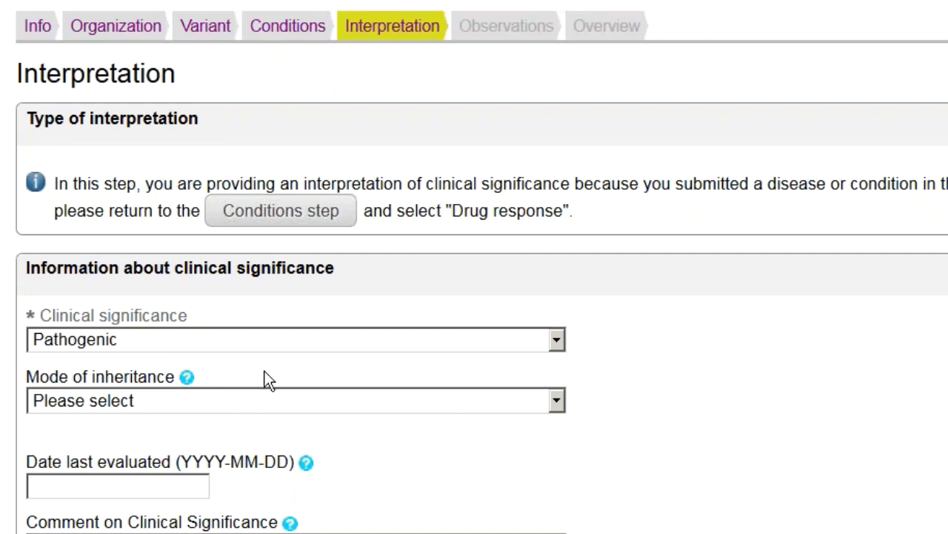
# Step: Set Likely pathogenic, autosomal dominant inheritance, and last evaluated 2 November 2015
pyautogui.scroll(-1, 288, 354)
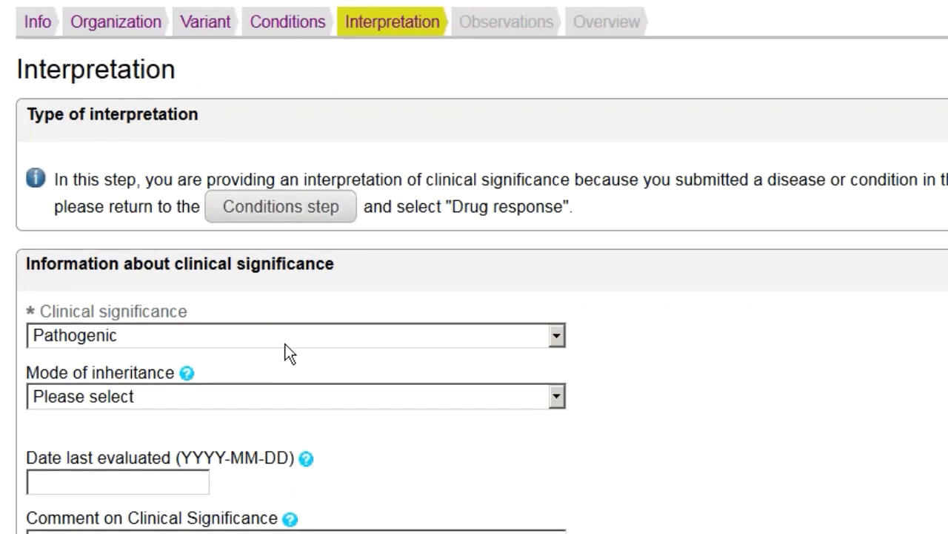
pyautogui.scroll(-3, 288, 354)
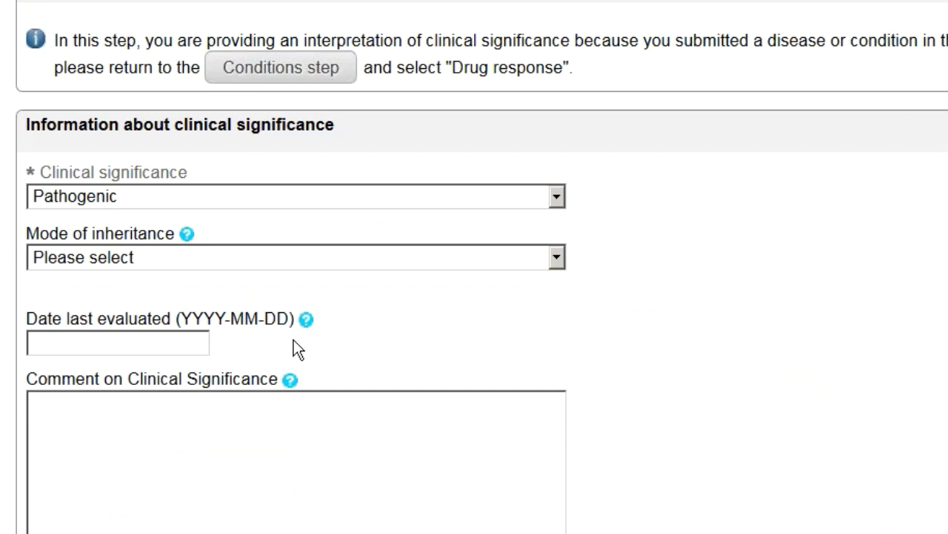
pyautogui.scroll(-3, 293, 339)
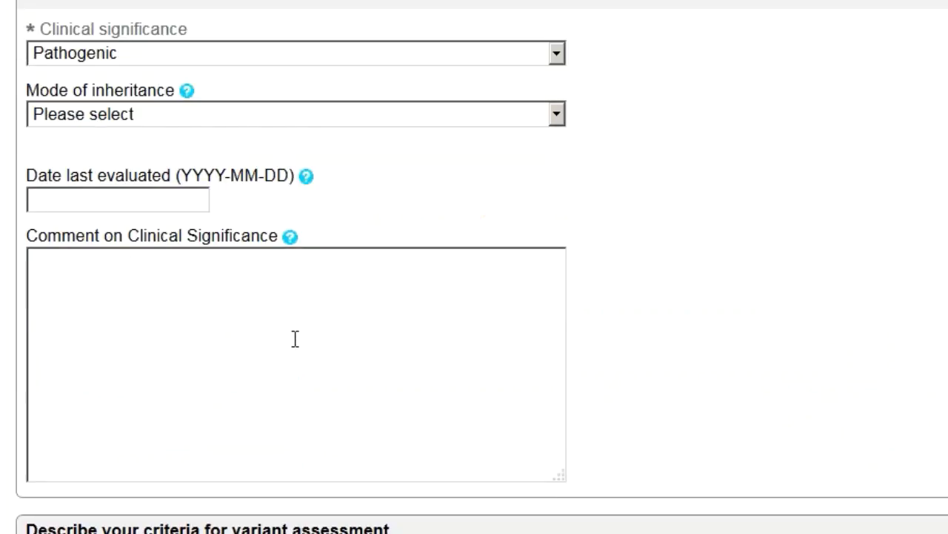
pyautogui.click(231, 53)
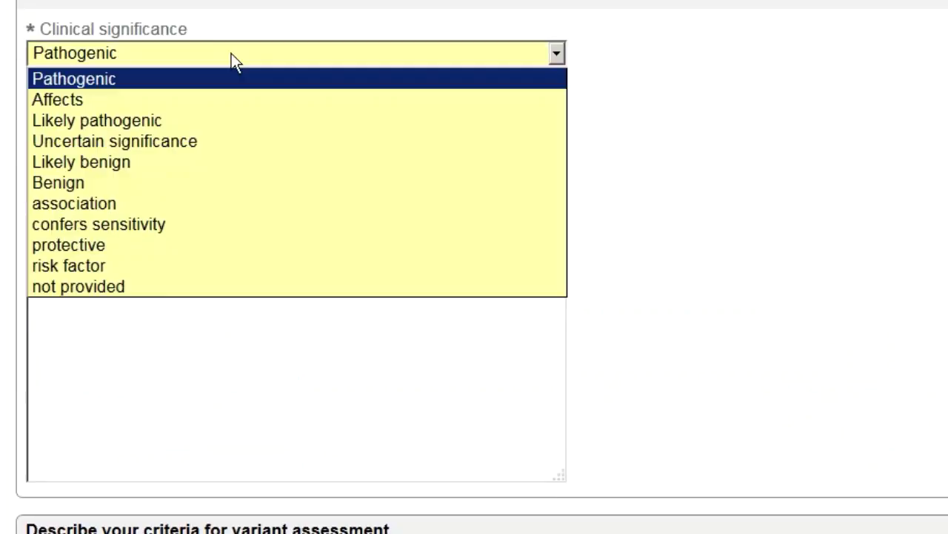
pyautogui.click(227, 120)
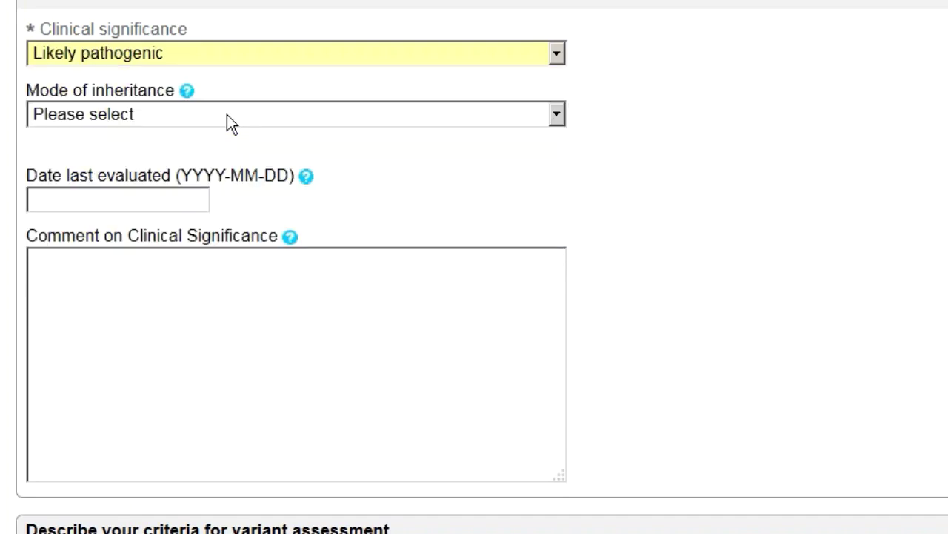
pyautogui.click(330, 117)
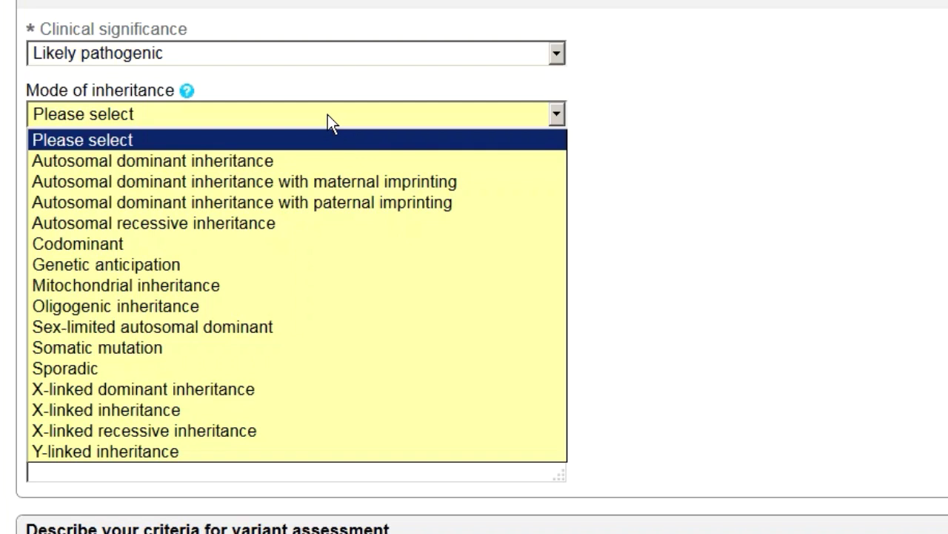
pyautogui.click(271, 163)
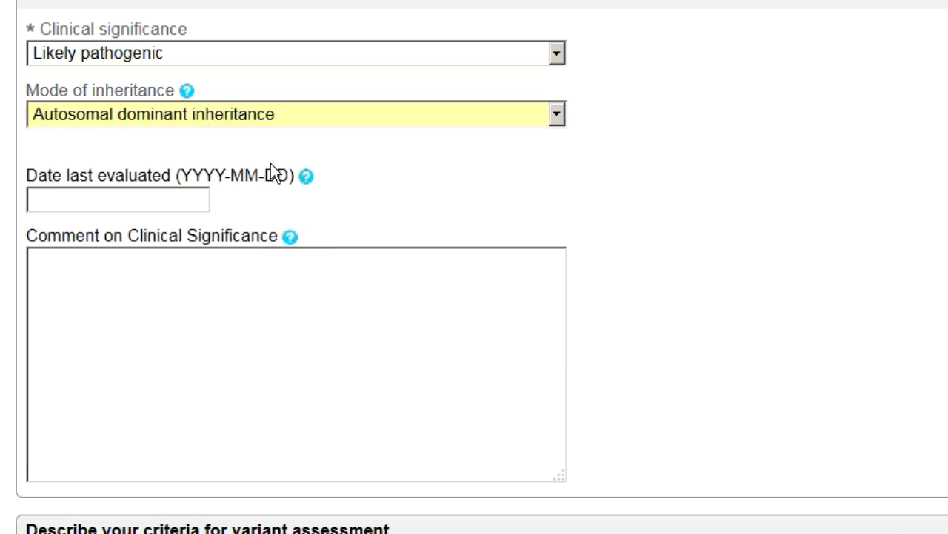
pyautogui.click(148, 200)
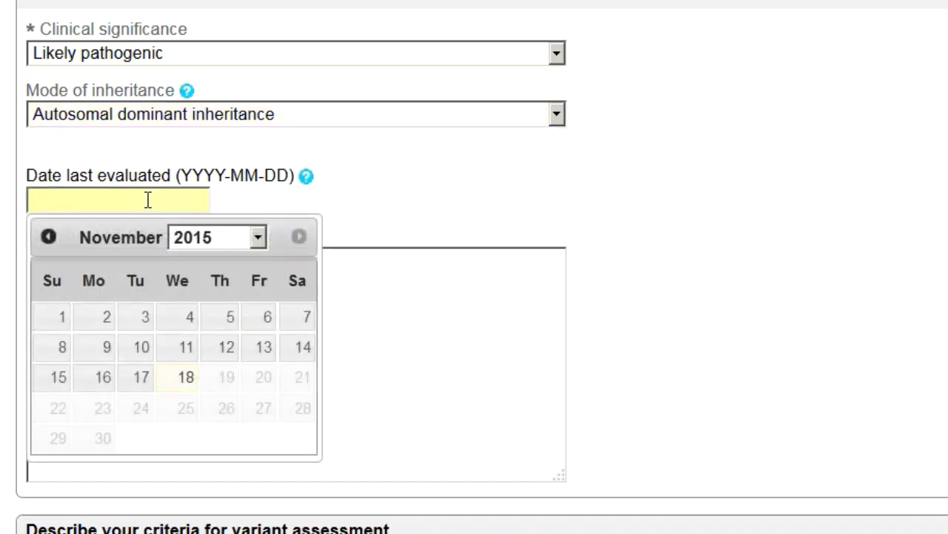
pyautogui.click(103, 317)
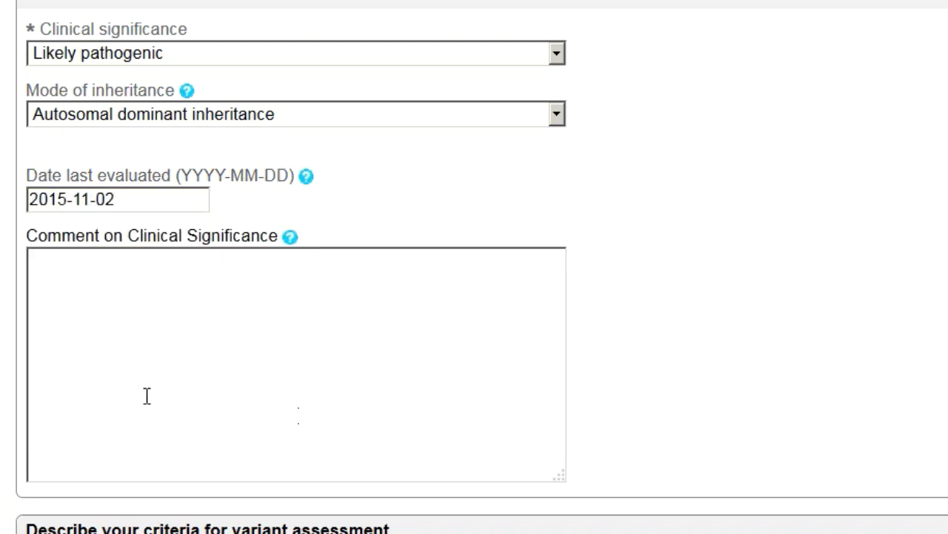
pyautogui.scroll(-2, 146, 397)
# Step: Leave the assertion-criteria citation identifier blank and save the Interpretation step
pyautogui.scroll(-2, 147, 397)
pyautogui.scroll(-2, 147, 397)
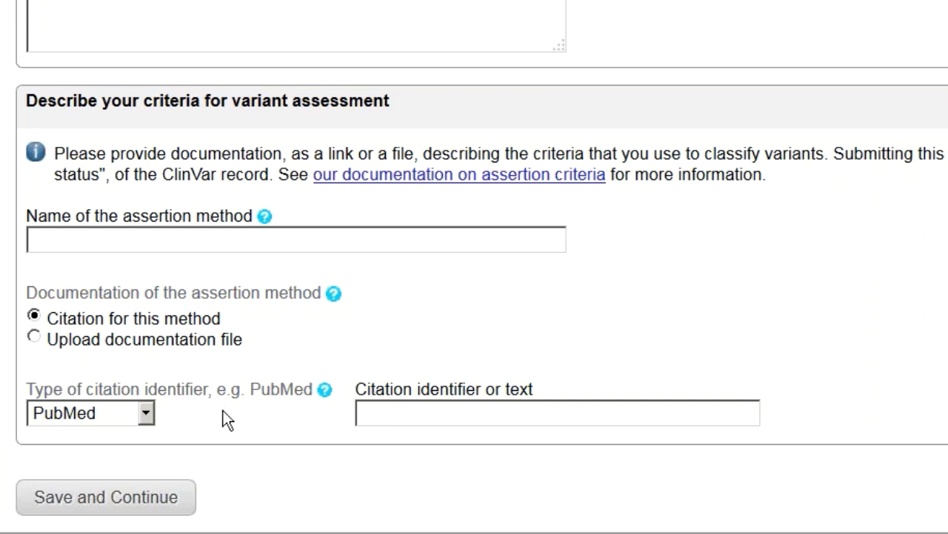
pyautogui.click(415, 419)
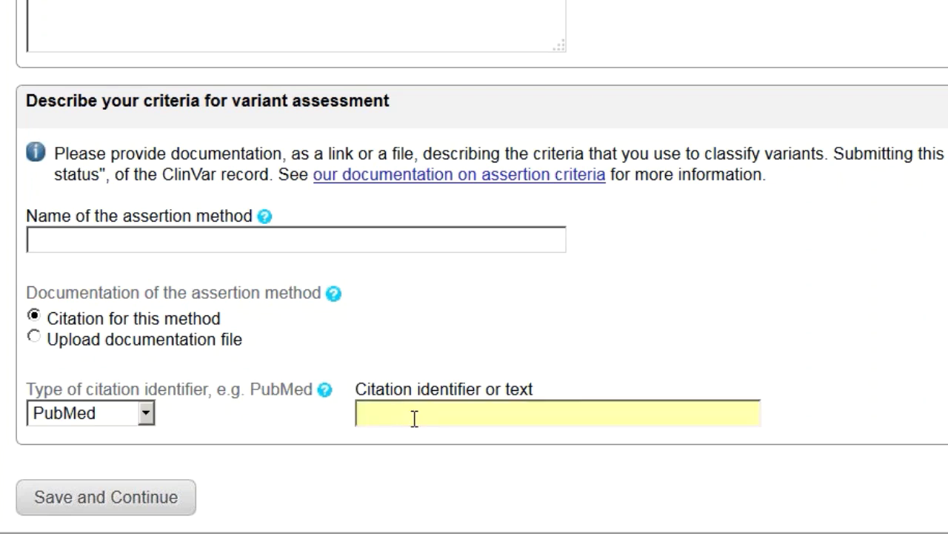
pyautogui.click(423, 453)
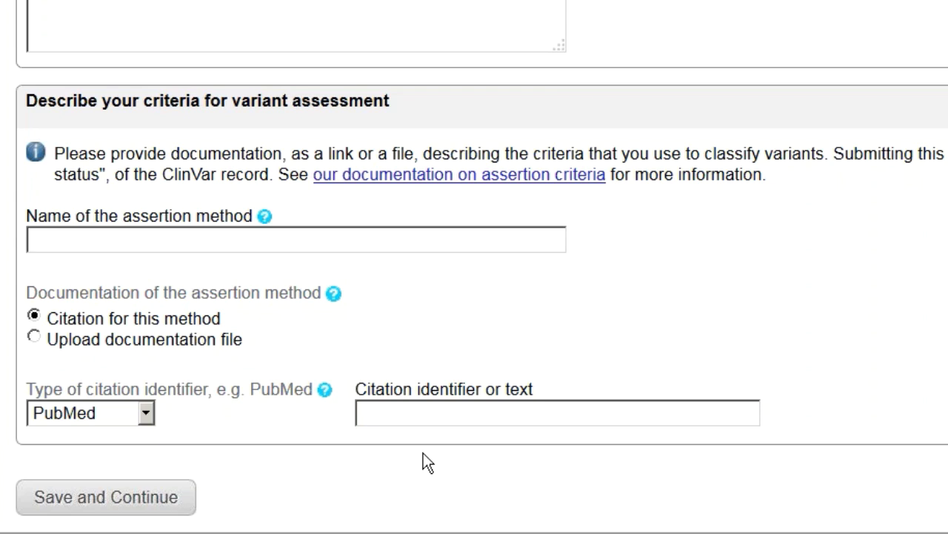
pyautogui.click(89, 502)
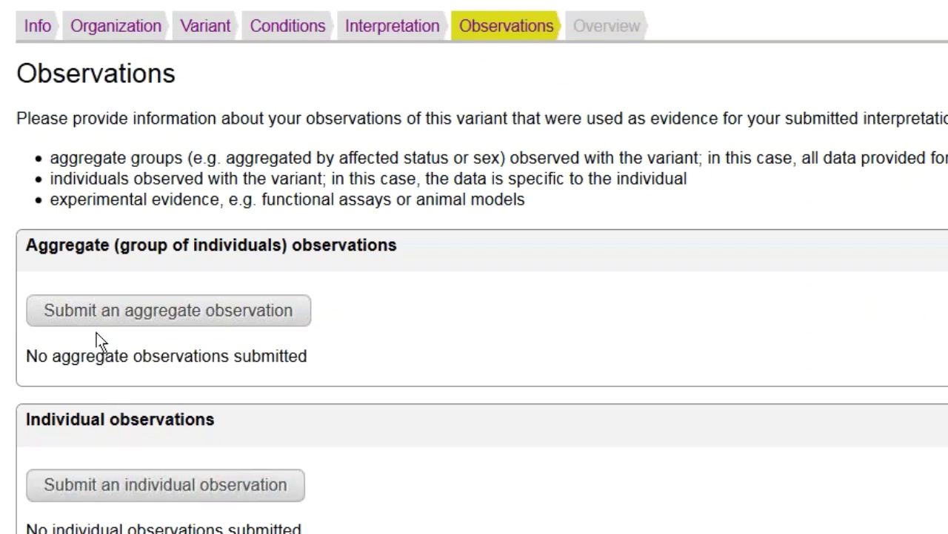
pyautogui.scroll(-2, 96, 332)
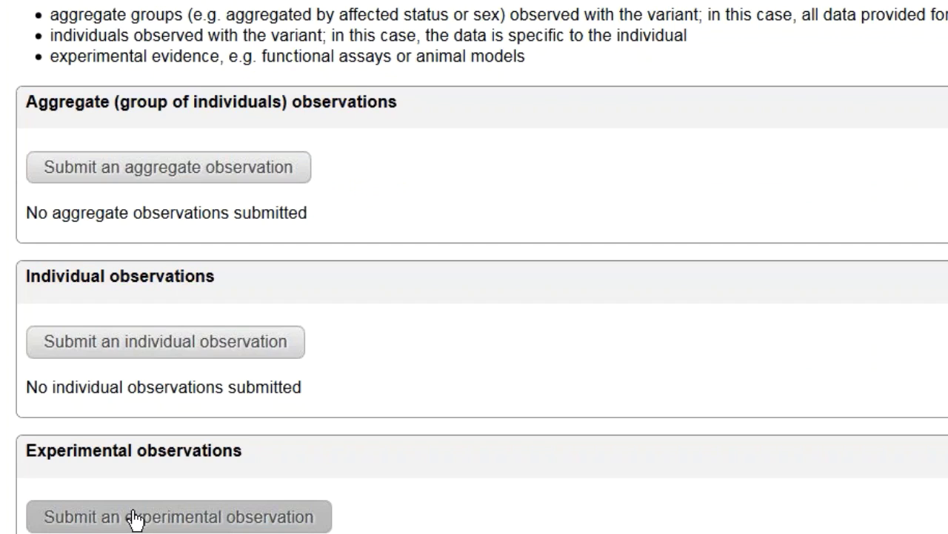
pyautogui.click(96, 168)
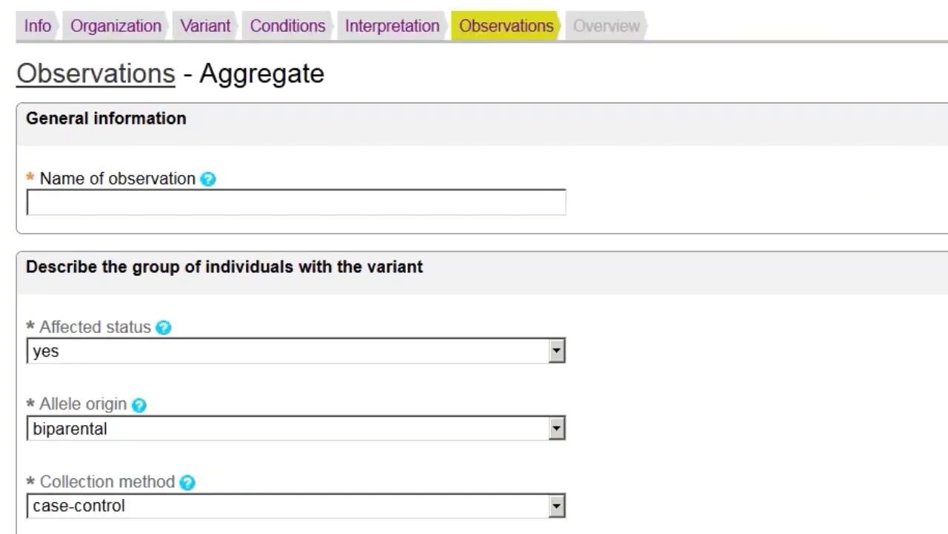
pyautogui.scroll(-2, 474, 297)
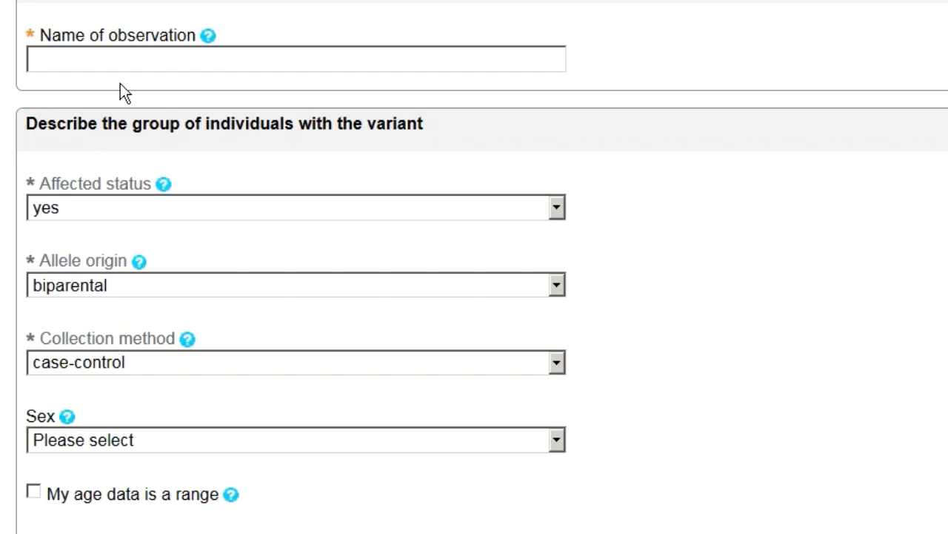
pyautogui.click(123, 62)
pyautogui.write('controls')
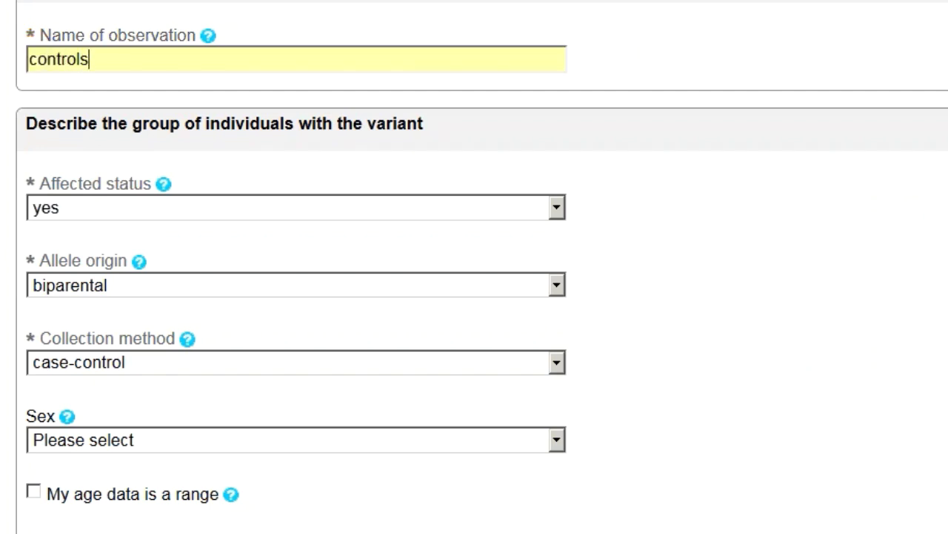
pyautogui.click(109, 213)
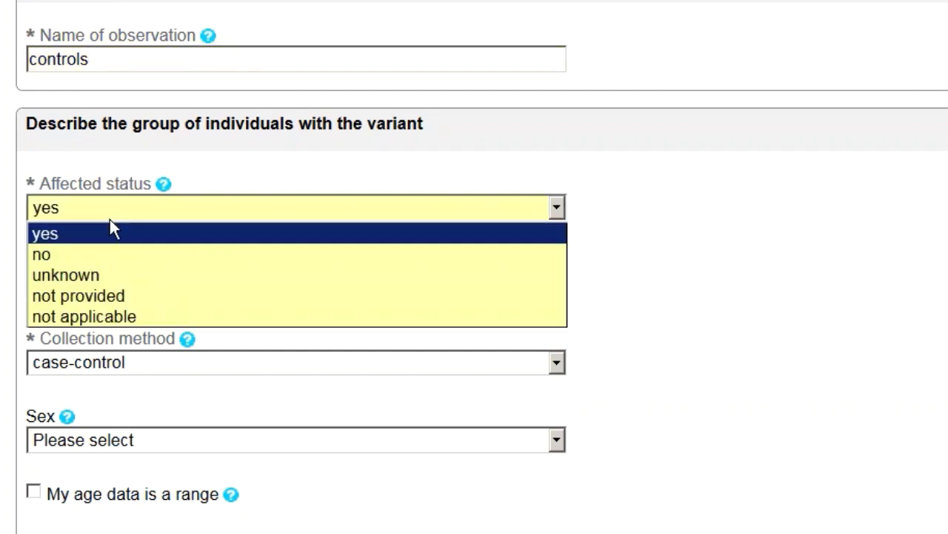
pyautogui.click(97, 257)
pyautogui.click(103, 286)
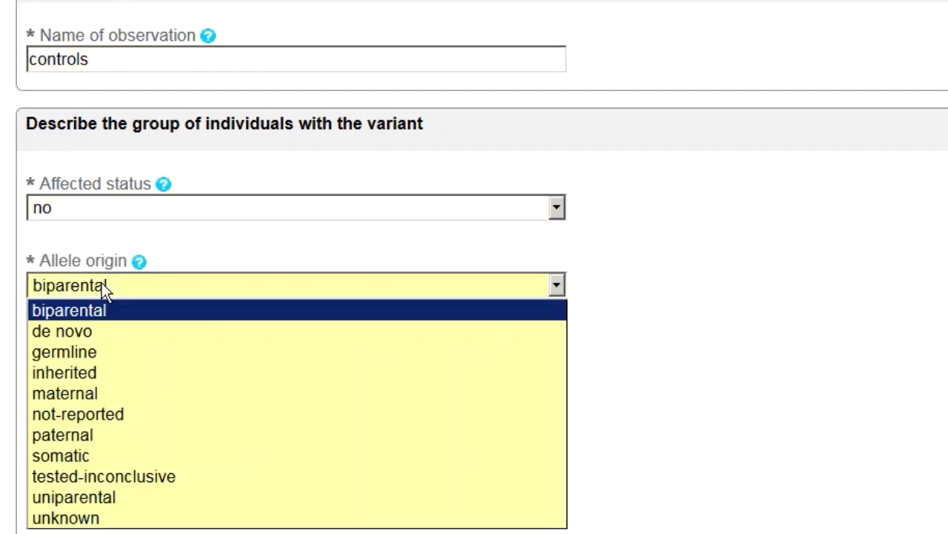
pyautogui.click(108, 351)
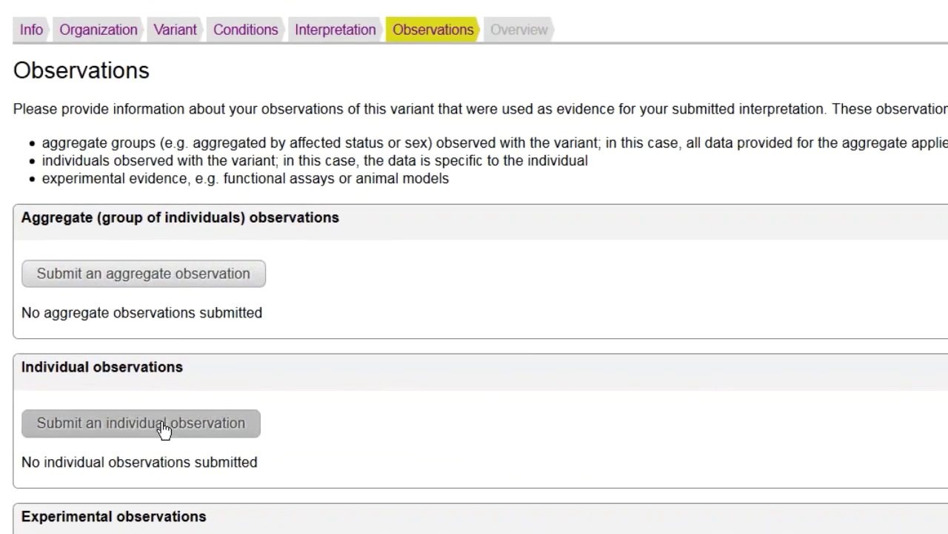
pyautogui.click(163, 424)
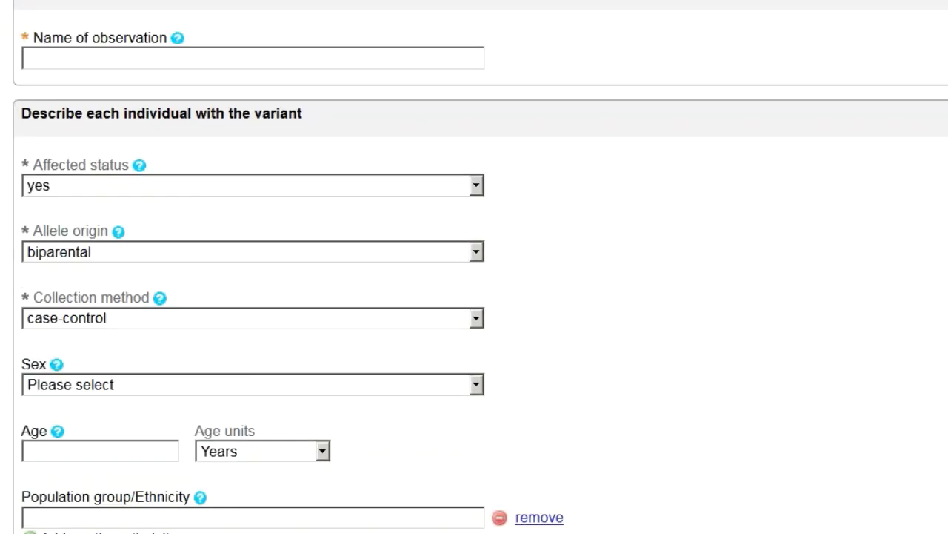
pyautogui.scroll(-2, 87, 266)
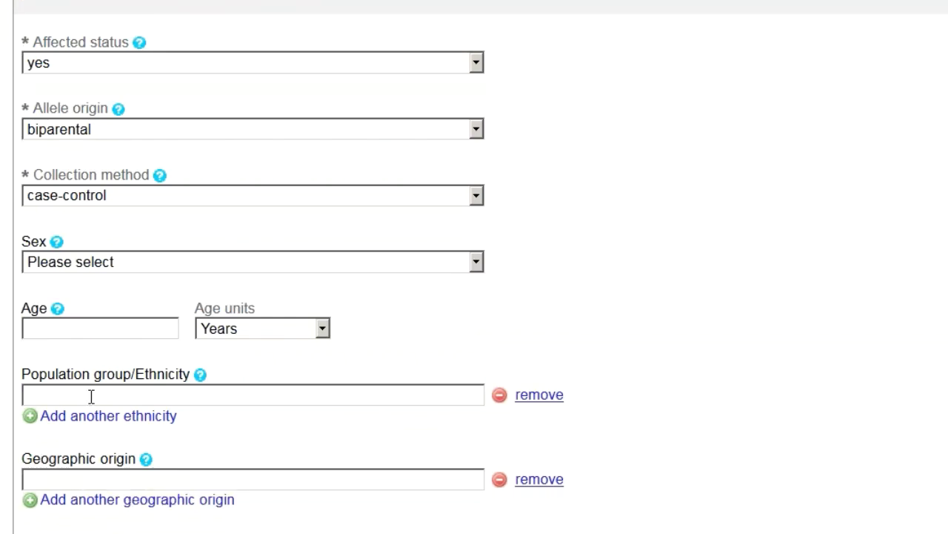
pyautogui.scroll(-2, 91, 393)
pyautogui.scroll(-2, 134, 394)
pyautogui.scroll(-2, 185, 396)
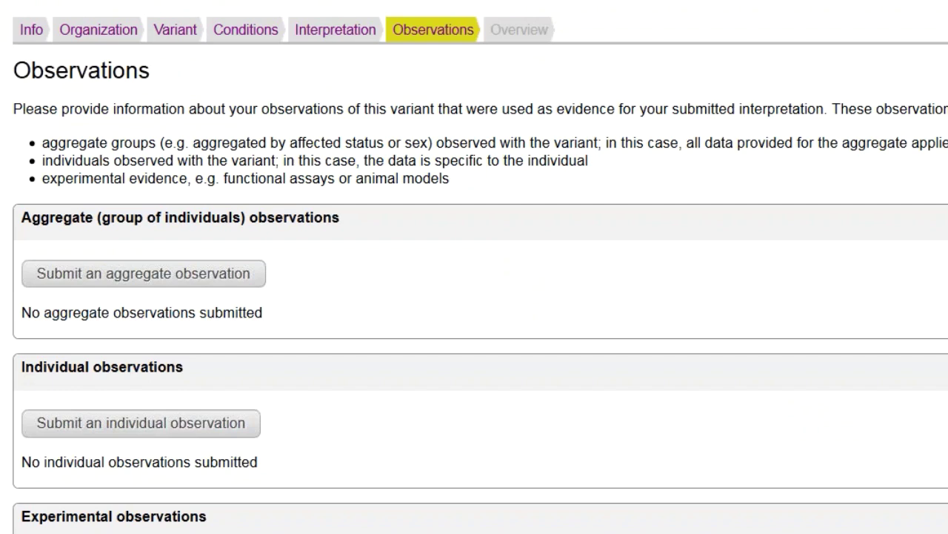
pyautogui.scroll(-2, 176, 445)
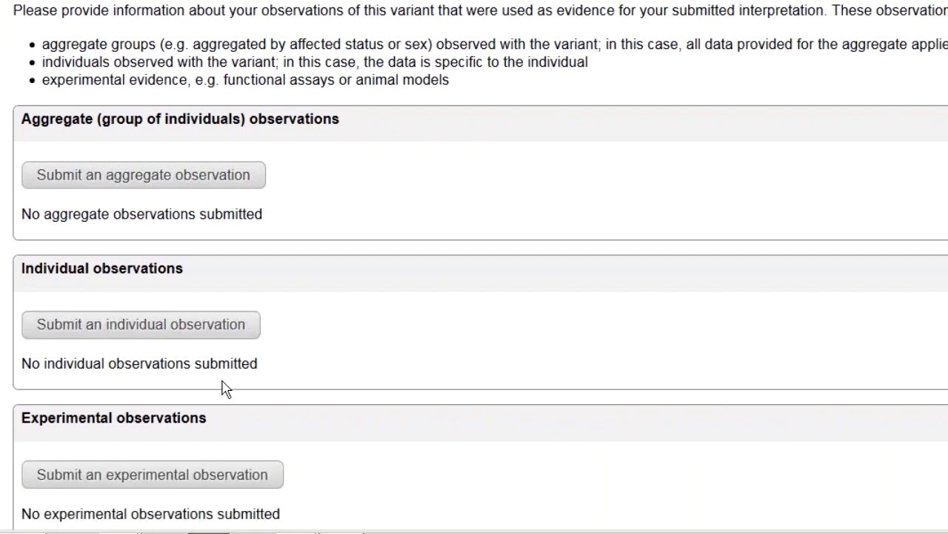
pyautogui.click(175, 478)
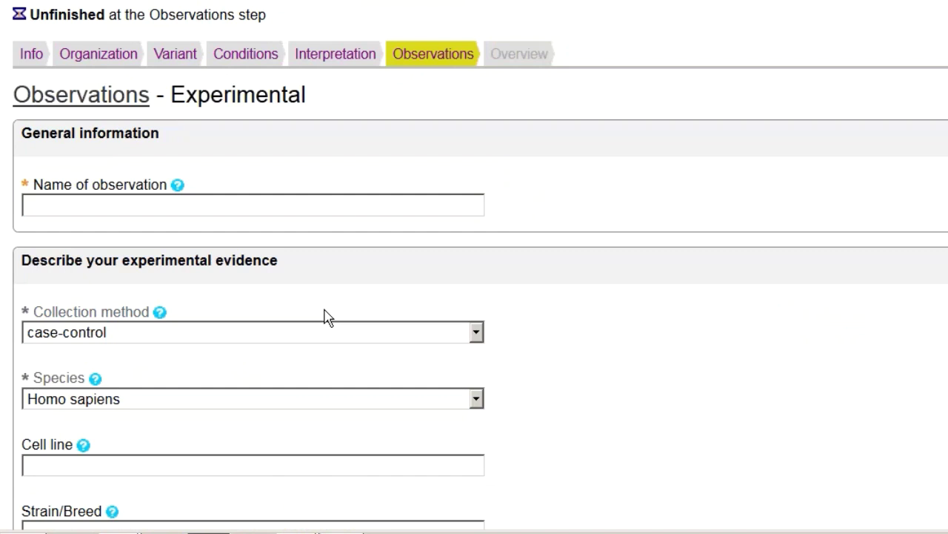
pyautogui.scroll(-5, 329, 317)
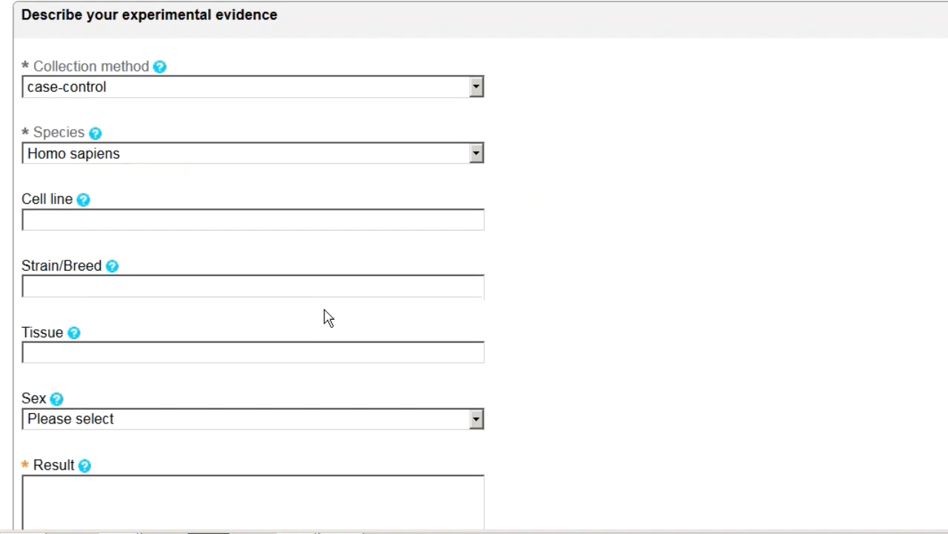
pyautogui.click(51, 218)
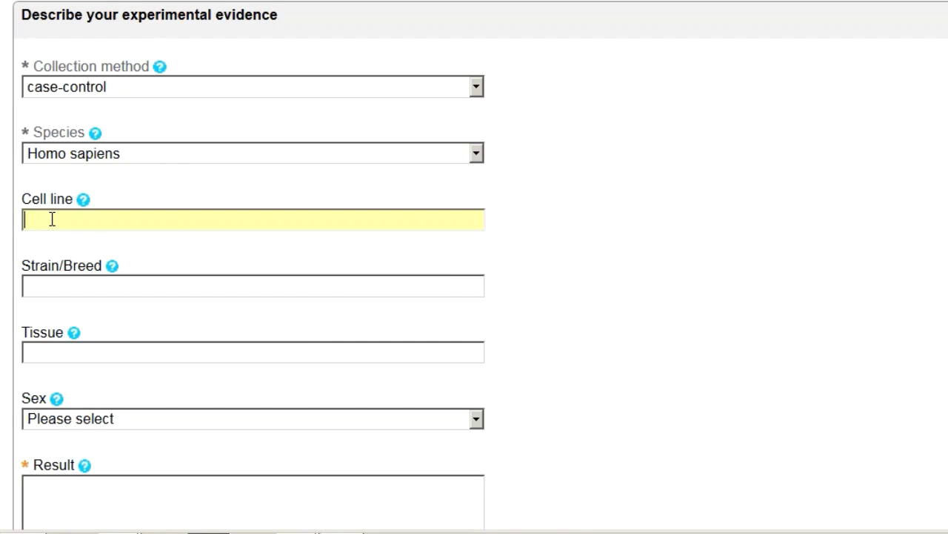
pyautogui.click(64, 346)
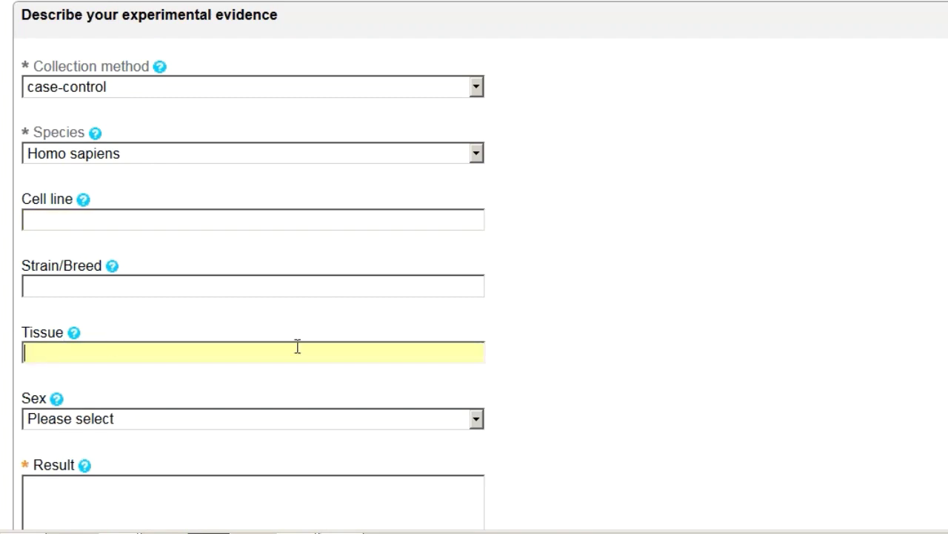
pyautogui.scroll(-3, 298, 345)
pyautogui.scroll(-2, 299, 345)
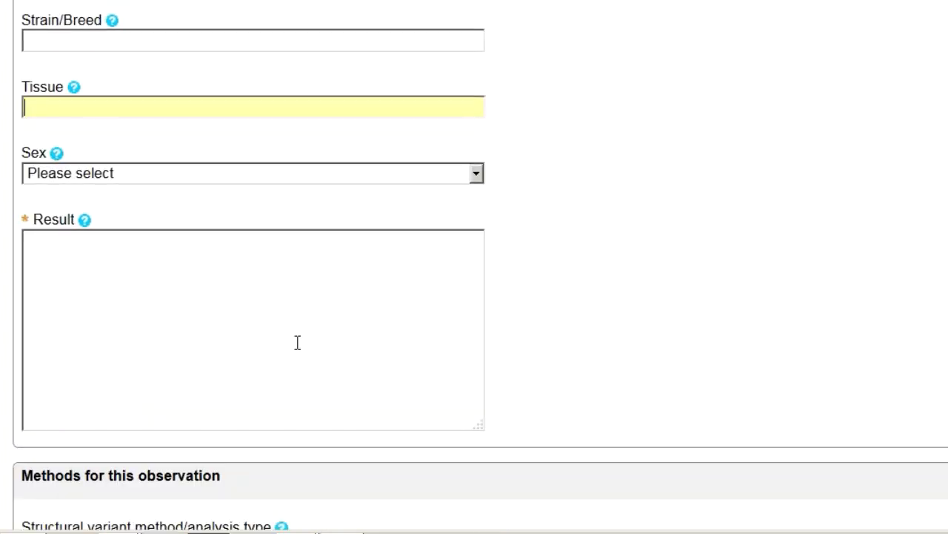
pyautogui.click(194, 366)
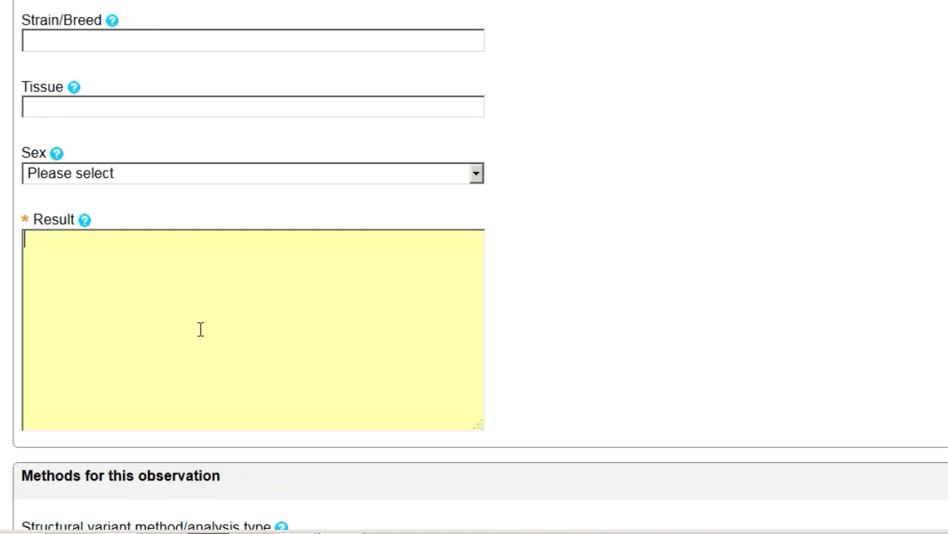
pyautogui.scroll(-5, 199, 340)
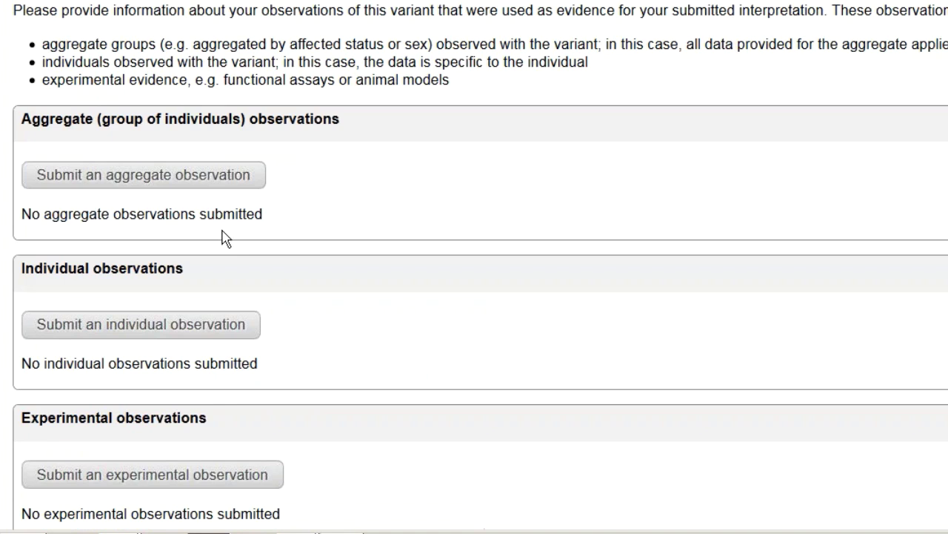
# Step: Start an aggregate observation 'CFC1 affected group', affected status yes, germline allele origin
pyautogui.click(184, 180)
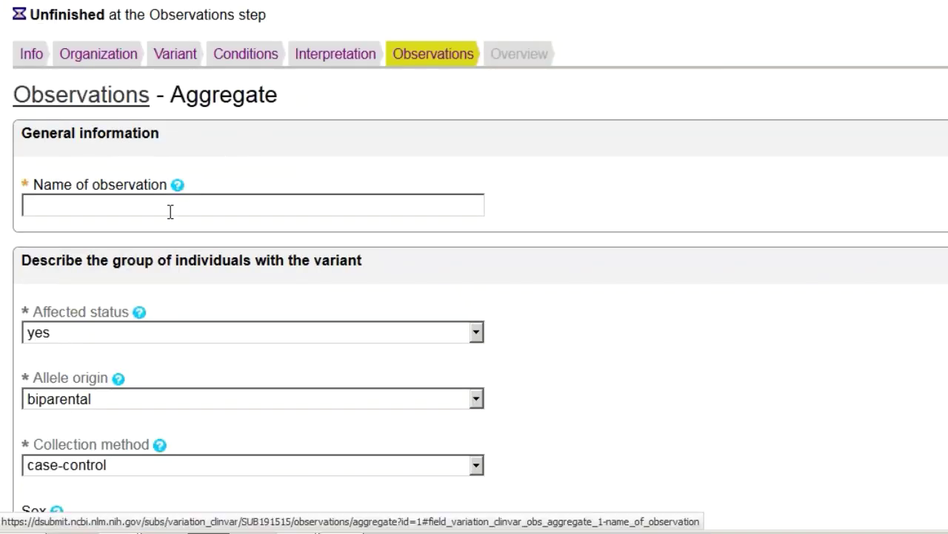
pyautogui.click(169, 203)
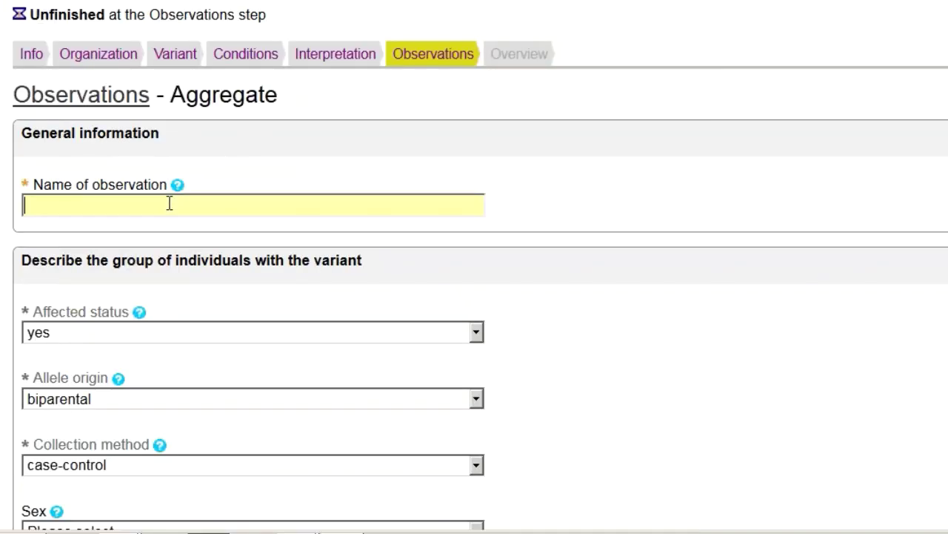
pyautogui.write('CFC')
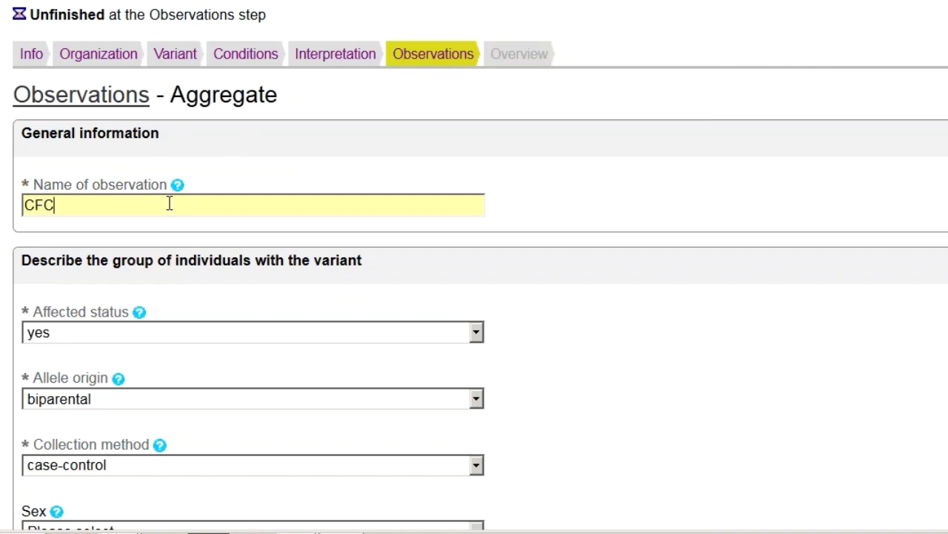
pyautogui.write('1 affected group')
pyautogui.scroll(-3, 152, 282)
pyautogui.click(77, 211)
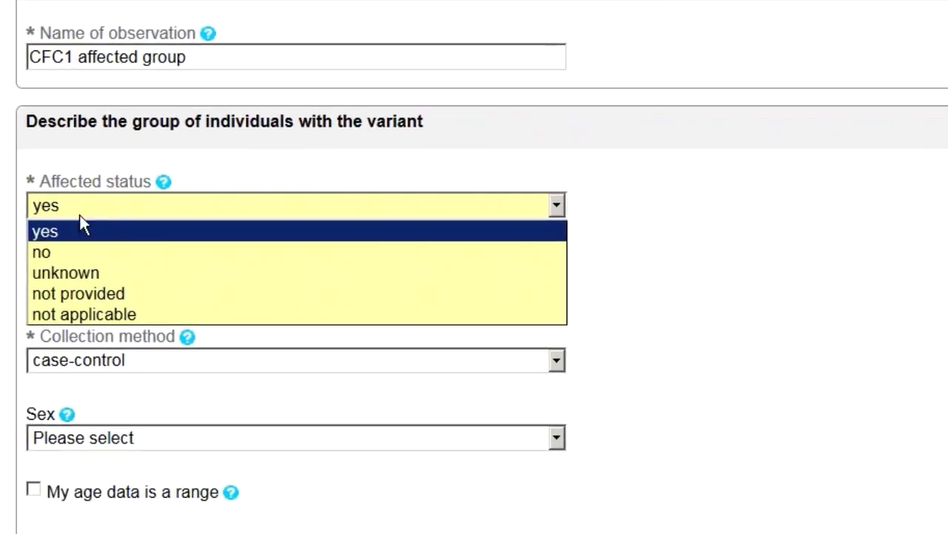
pyautogui.click(613, 210)
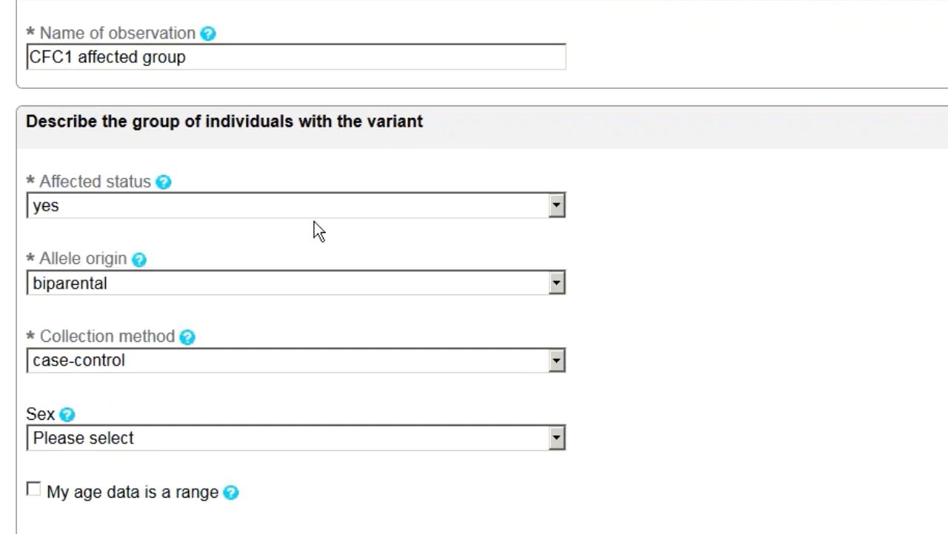
pyautogui.click(179, 285)
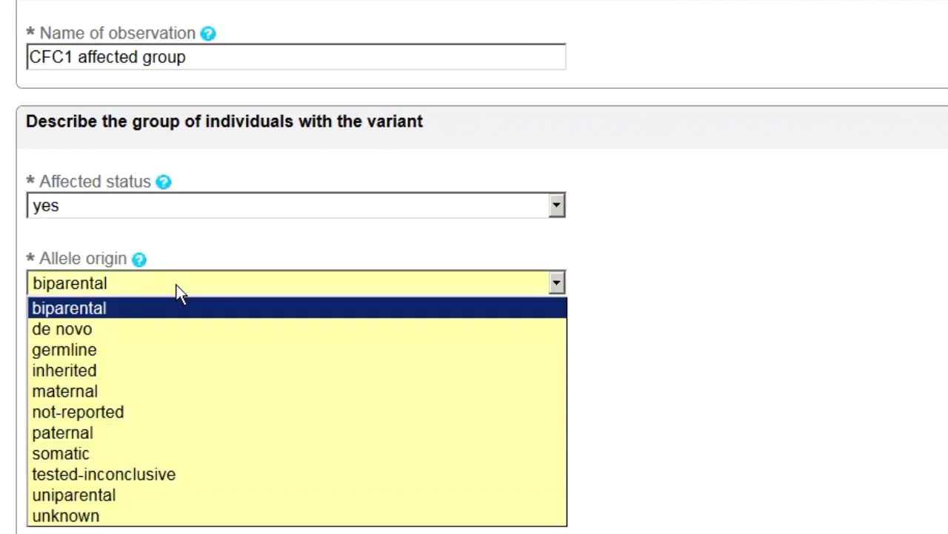
pyautogui.click(163, 348)
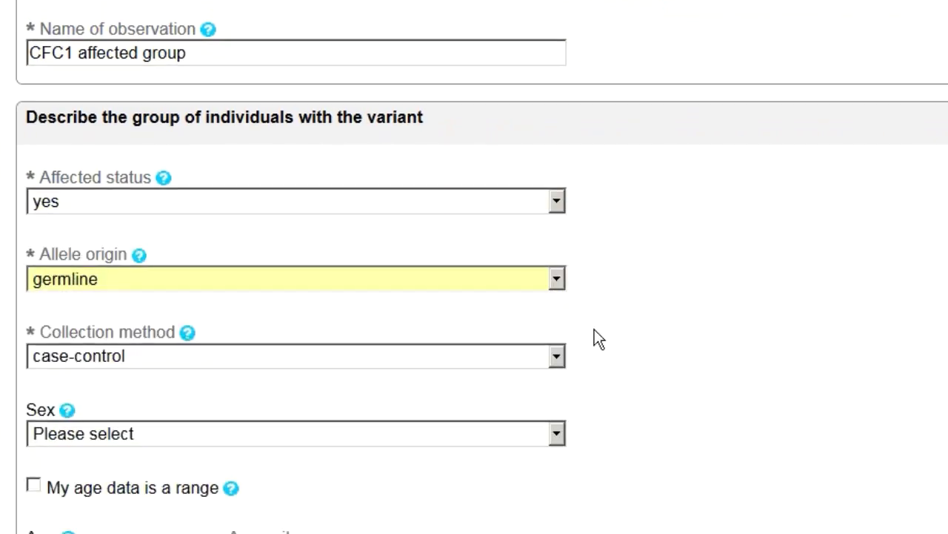
# Step: Set collection method to clinical testing, sex to mixed, and age range 1–20
pyautogui.scroll(-3, 595, 335)
pyautogui.click(556, 220)
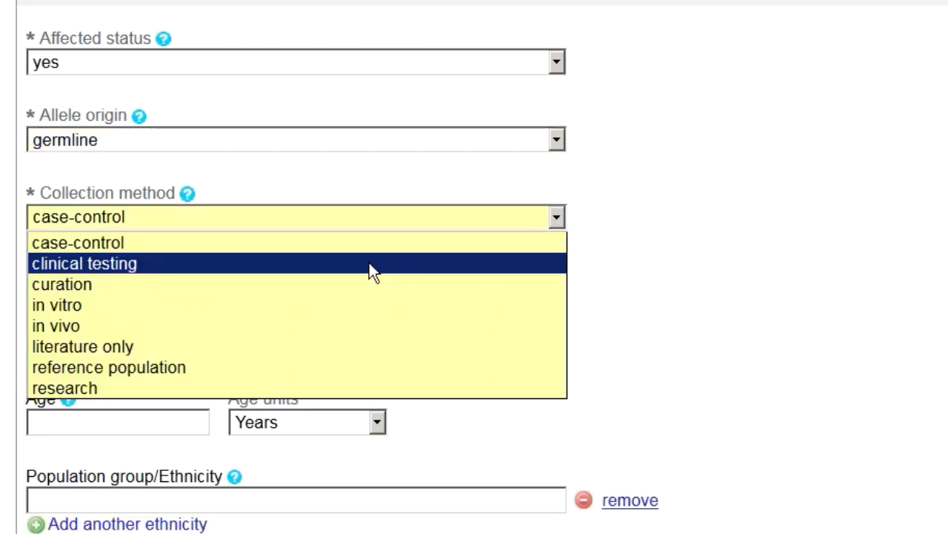
pyautogui.click(372, 266)
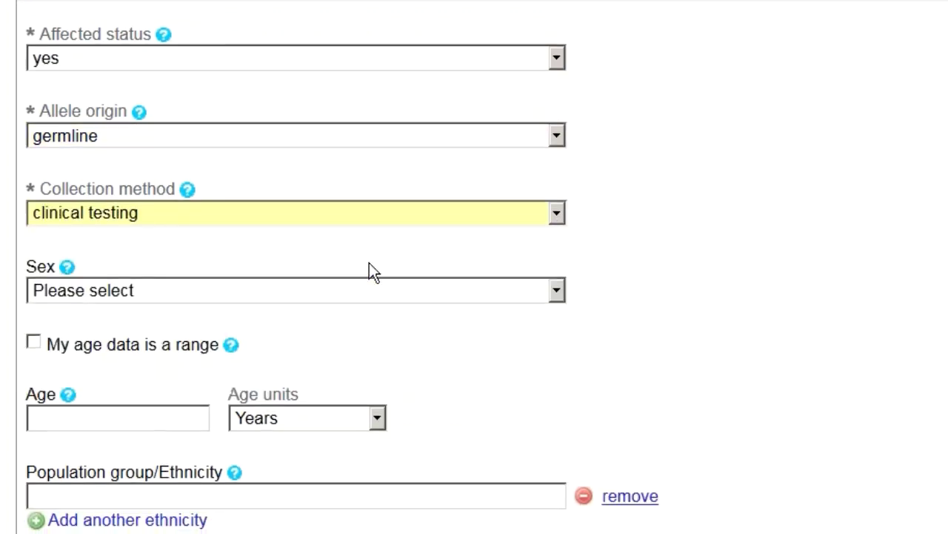
pyautogui.scroll(-3, 369, 263)
pyautogui.click(203, 154)
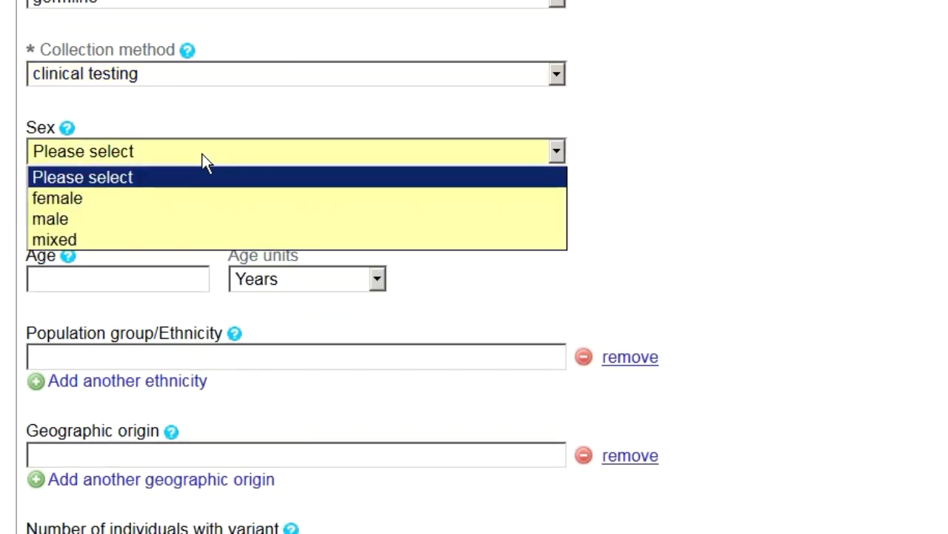
pyautogui.click(177, 237)
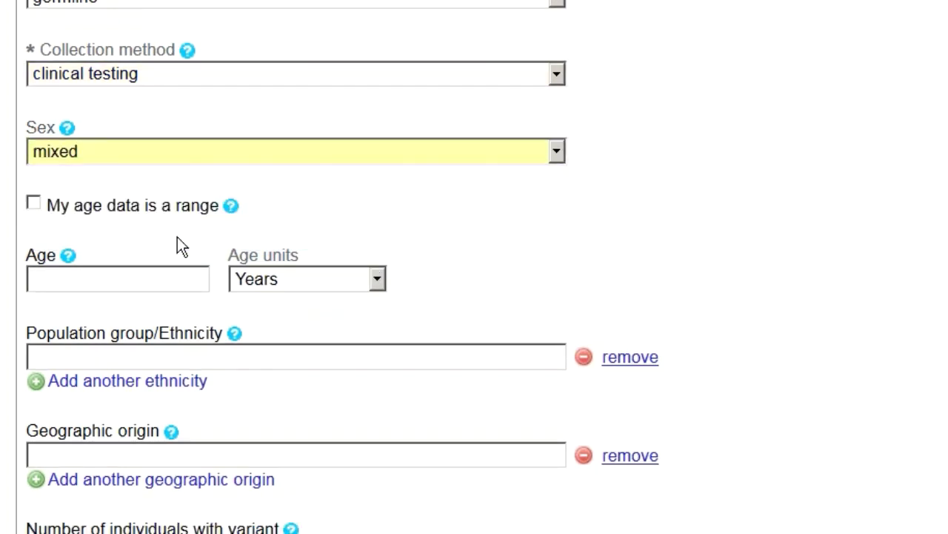
pyautogui.click(33, 203)
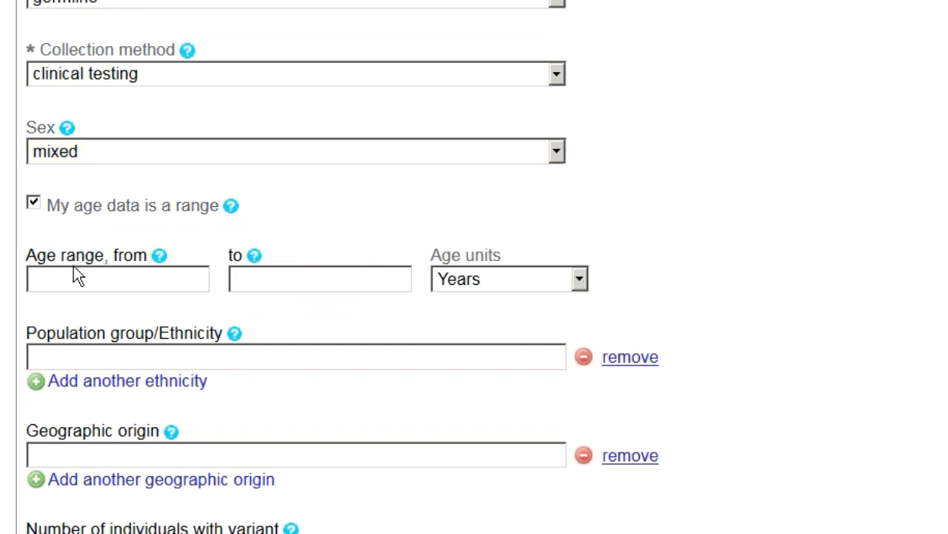
pyautogui.click(78, 277)
pyautogui.write('1')
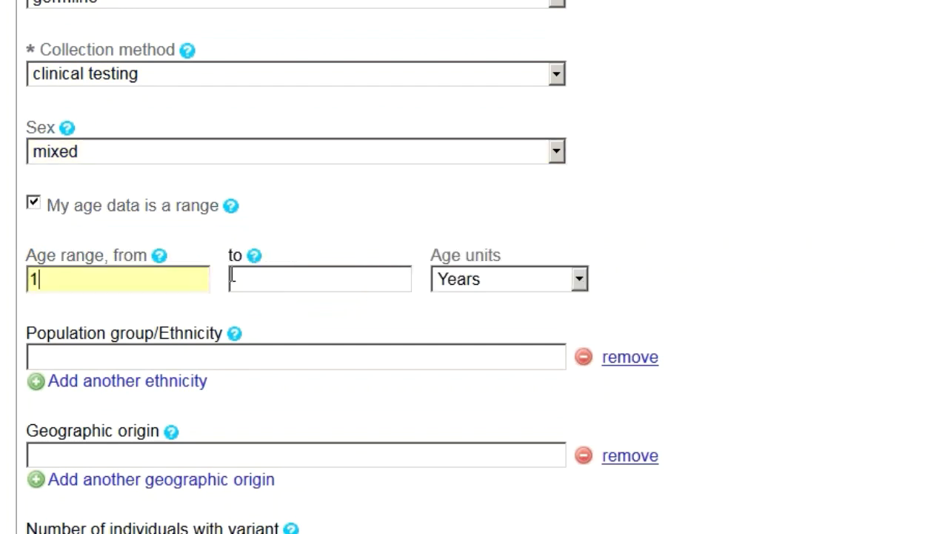
pyautogui.click(268, 277)
pyautogui.write('20')
# Step: Enter six families with the variant and six single heterozygotes
pyautogui.scroll(-2, 282, 279)
pyautogui.scroll(-3, 286, 280)
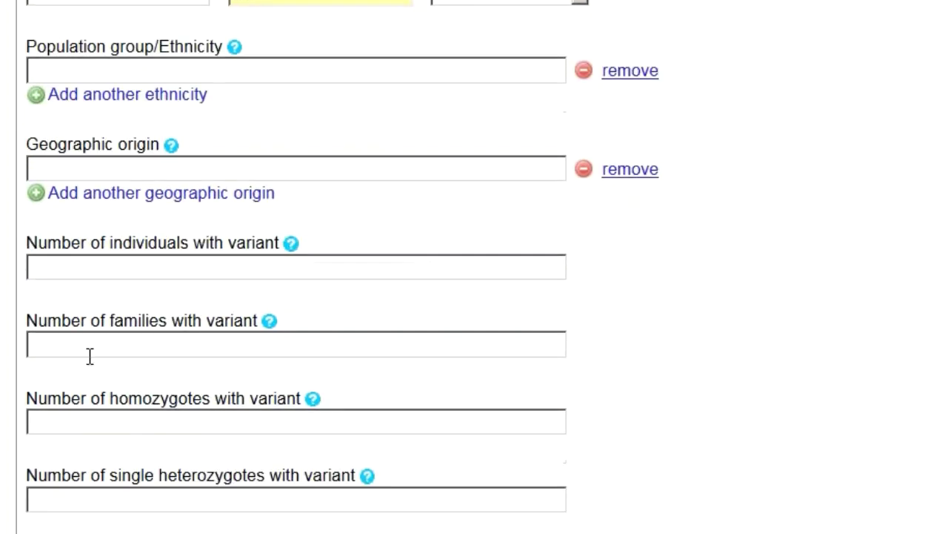
pyautogui.click(90, 348)
pyautogui.write('6')
pyautogui.scroll(-3, 87, 357)
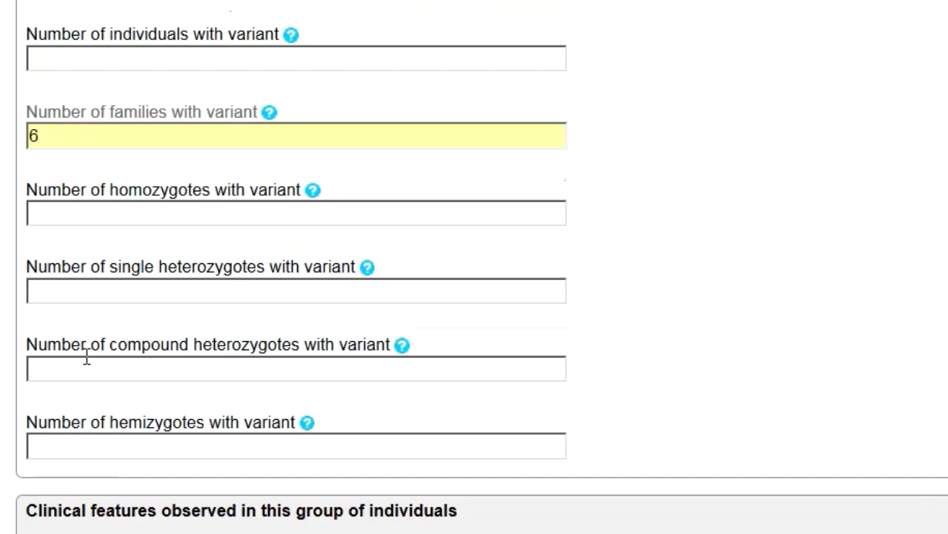
pyautogui.scroll(-1, 87, 357)
pyautogui.click(116, 214)
pyautogui.write('6')
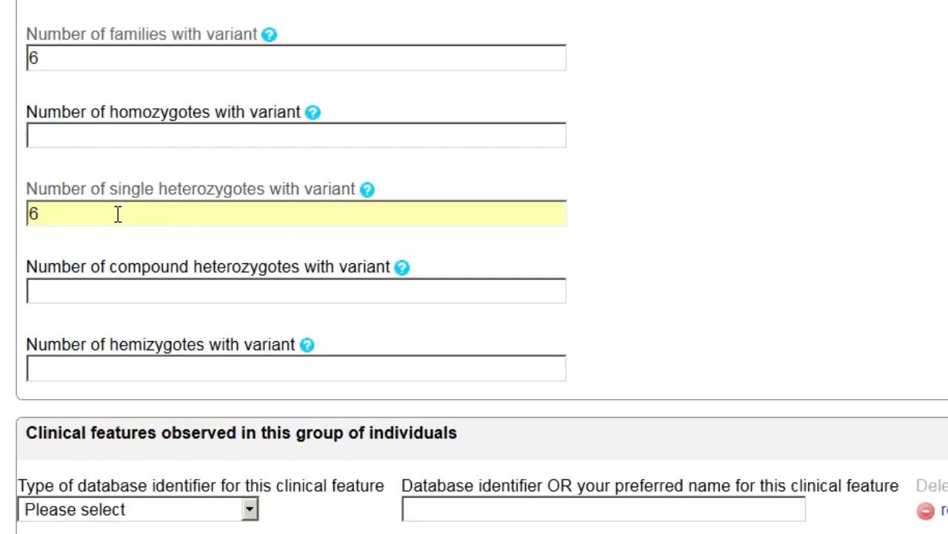
pyautogui.scroll(-5, 118, 214)
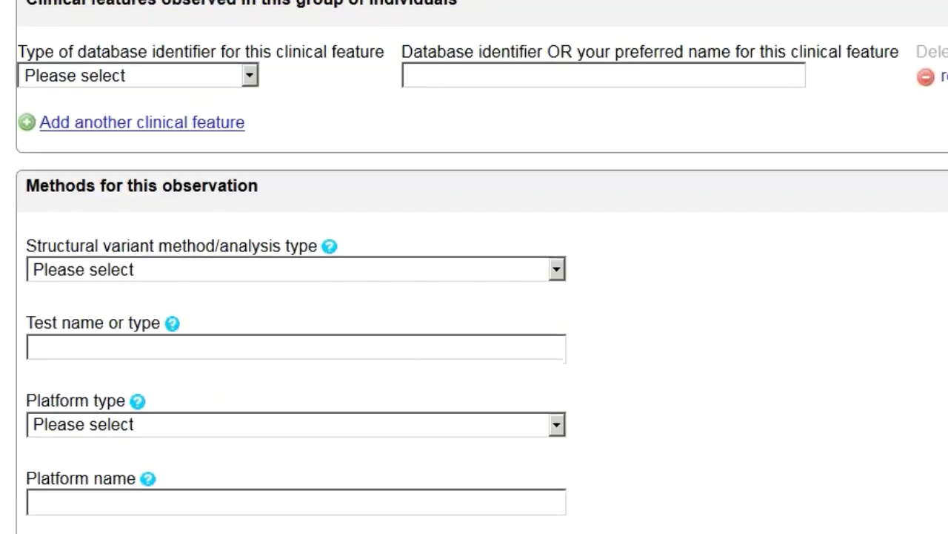
pyautogui.scroll(-5, 146, 383)
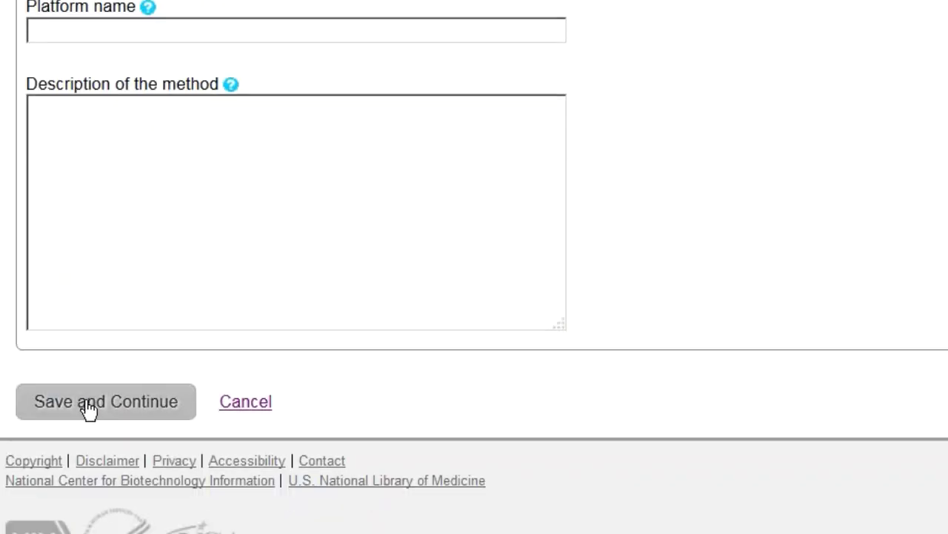
# Step: Save the CFC1 affected-group aggregate observation
pyautogui.click(89, 408)
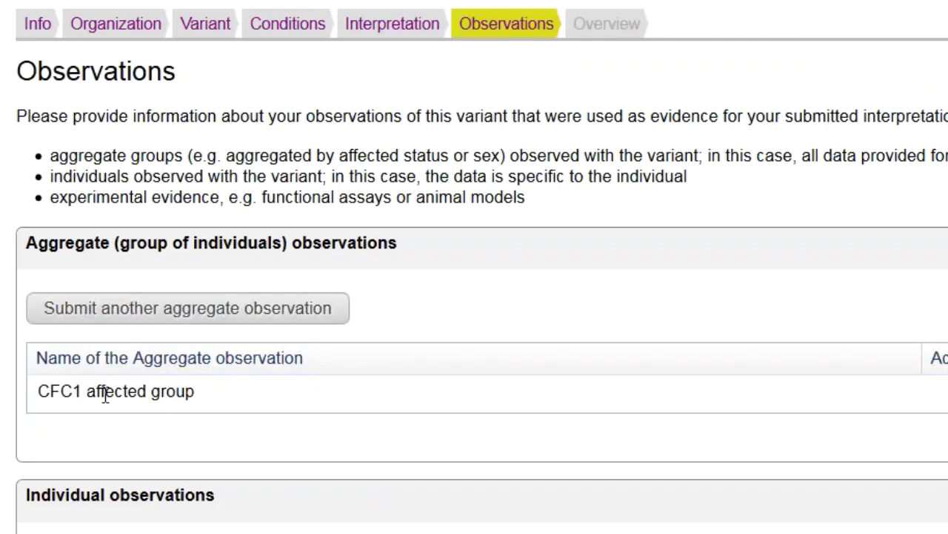
pyautogui.scroll(-1, 106, 395)
pyautogui.scroll(-3, 105, 395)
pyautogui.scroll(-2, 154, 404)
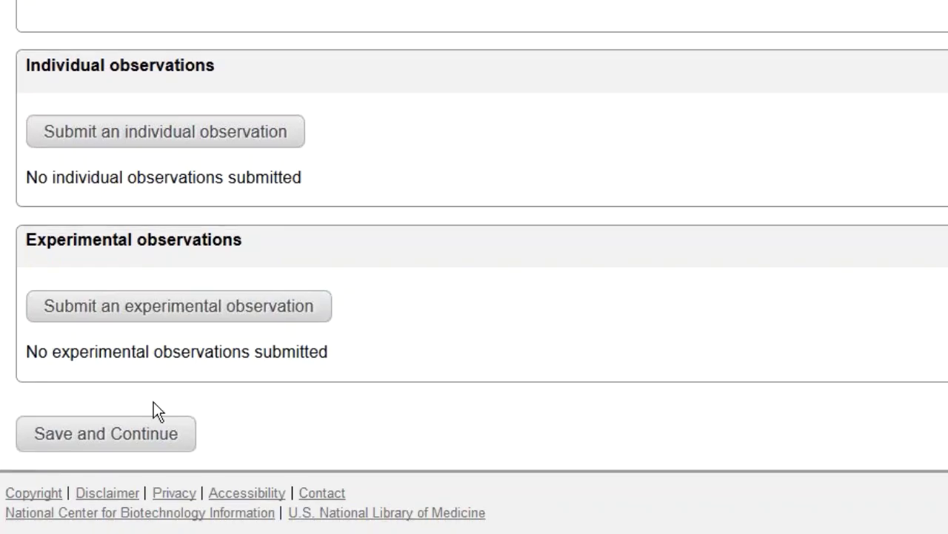
# Step: Save the Observations page and review the completed submission on the Overview
pyautogui.click(102, 438)
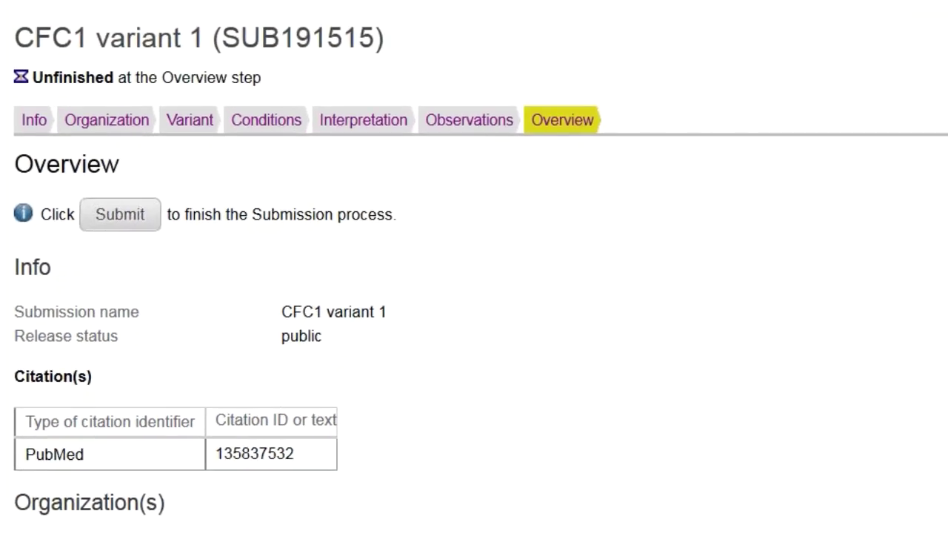
pyautogui.scroll(-2, 570, 326)
pyautogui.scroll(-2, 593, 323)
pyautogui.scroll(-2, 592, 324)
pyautogui.scroll(-2, 593, 324)
pyautogui.scroll(-1, 593, 324)
pyautogui.scroll(-2, 593, 323)
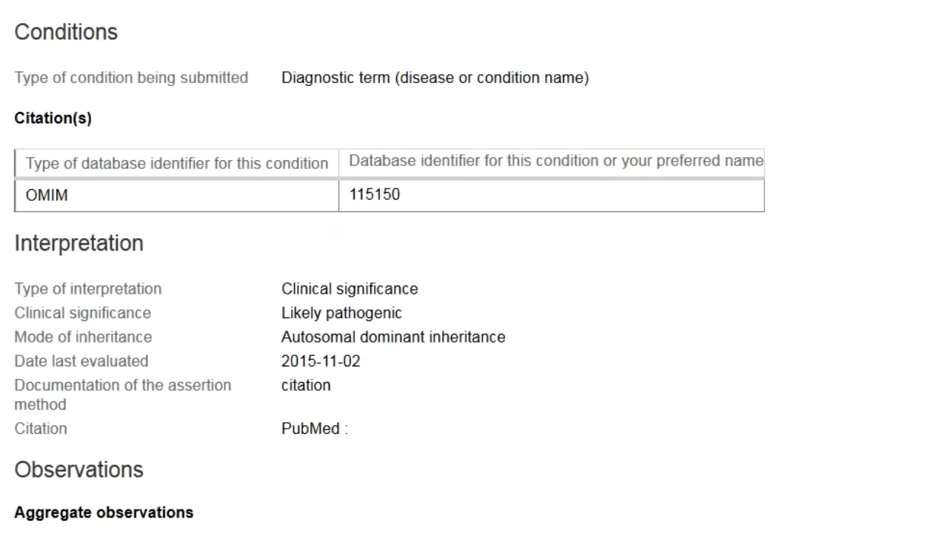
pyautogui.scroll(-1, 585, 460)
pyautogui.scroll(-3, 585, 459)
pyautogui.scroll(-2, 585, 459)
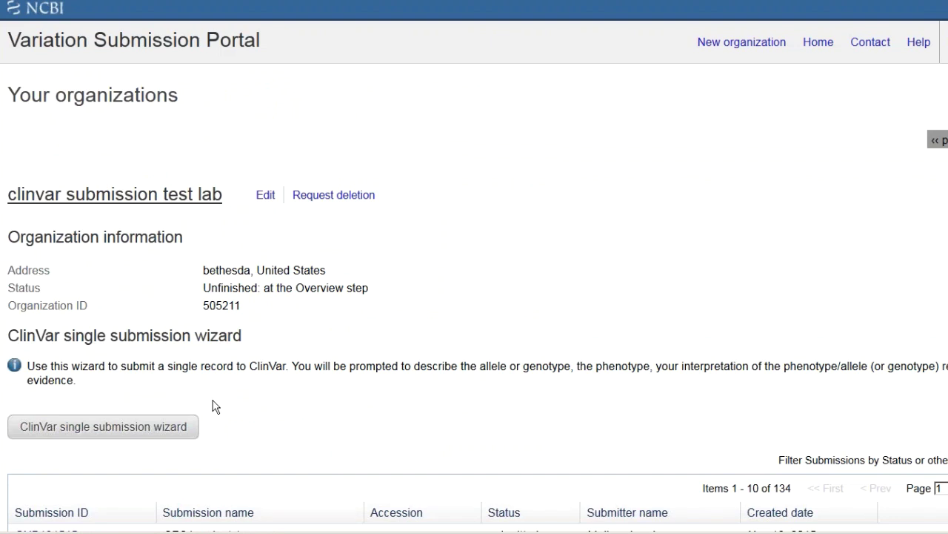
pyautogui.scroll(-3, 213, 404)
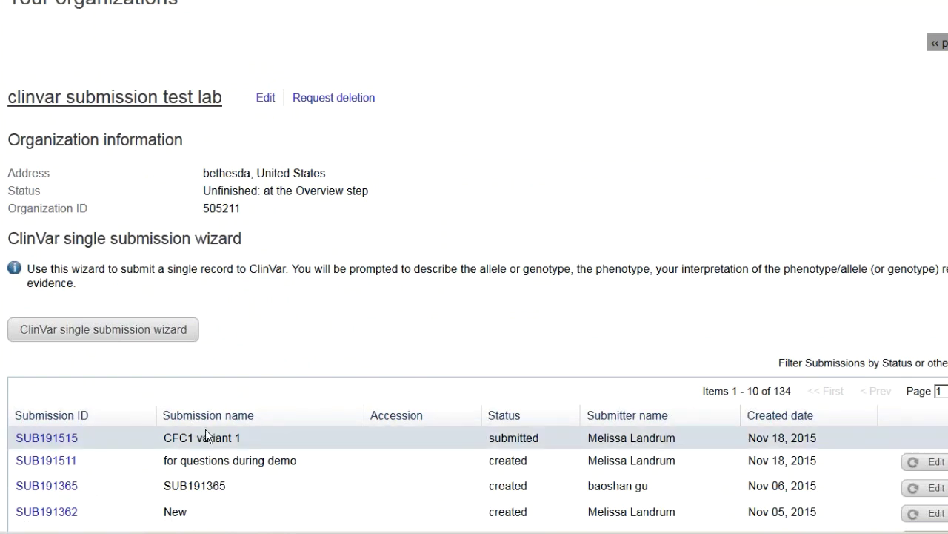
pyautogui.scroll(3, 902, 237)
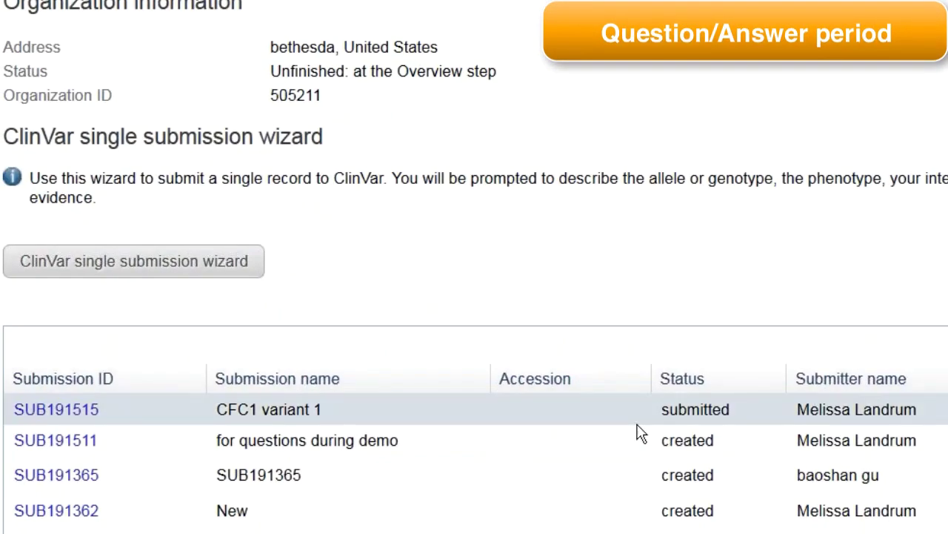
pyautogui.click(65, 420)
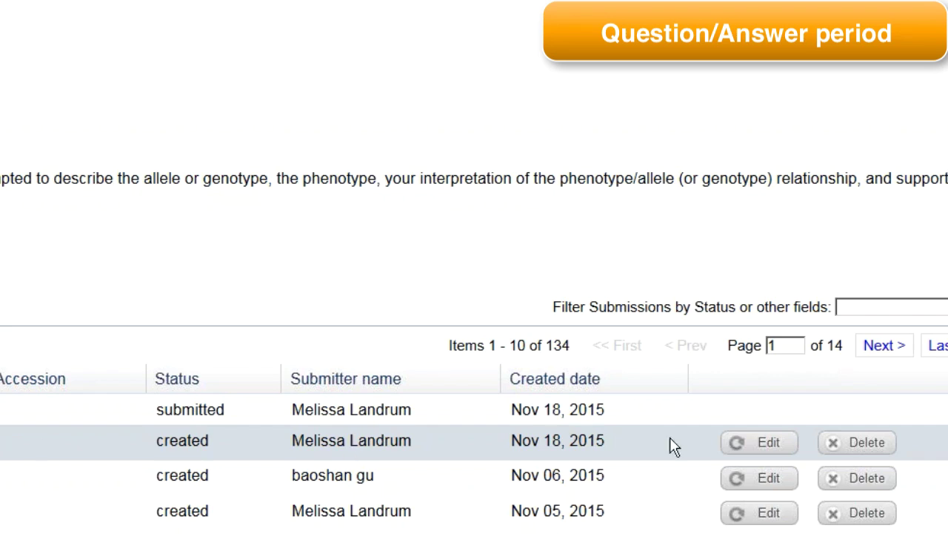
# Step: Reopen the other still-created Nov 18 submission for editing
pyautogui.click(756, 447)
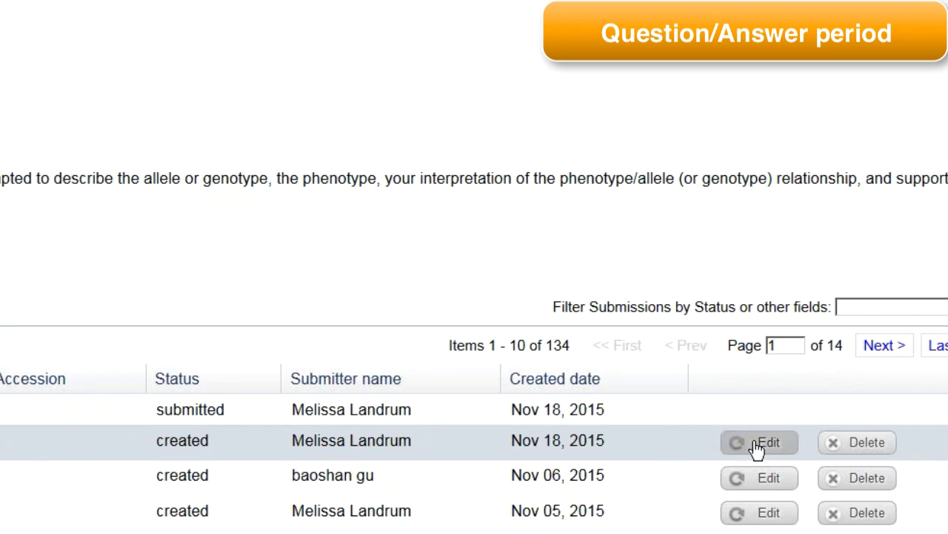